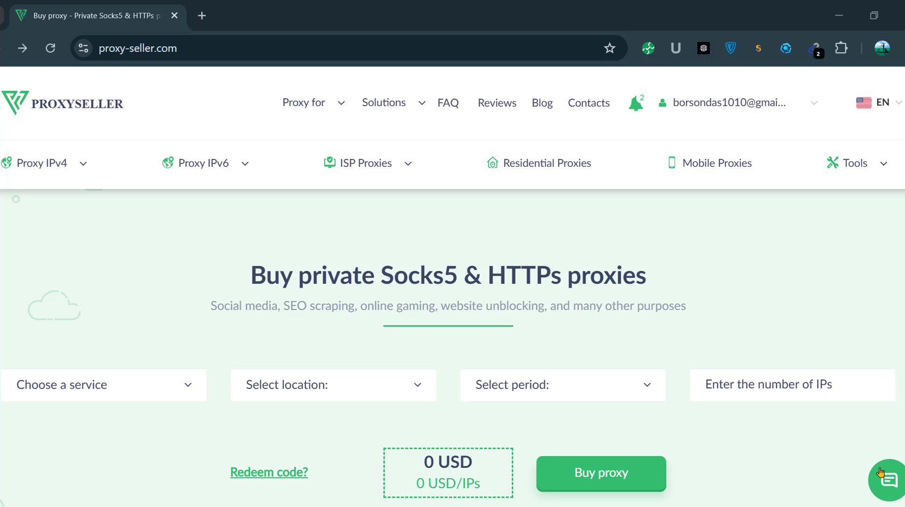
Open the Residential Proxies page on proxy-seller.com
{"action": "left_click_drag", "start_coordinate": [178, 48], "coordinate": [59, 52]}
{"action": "left_click", "coordinate": [212, 41]}
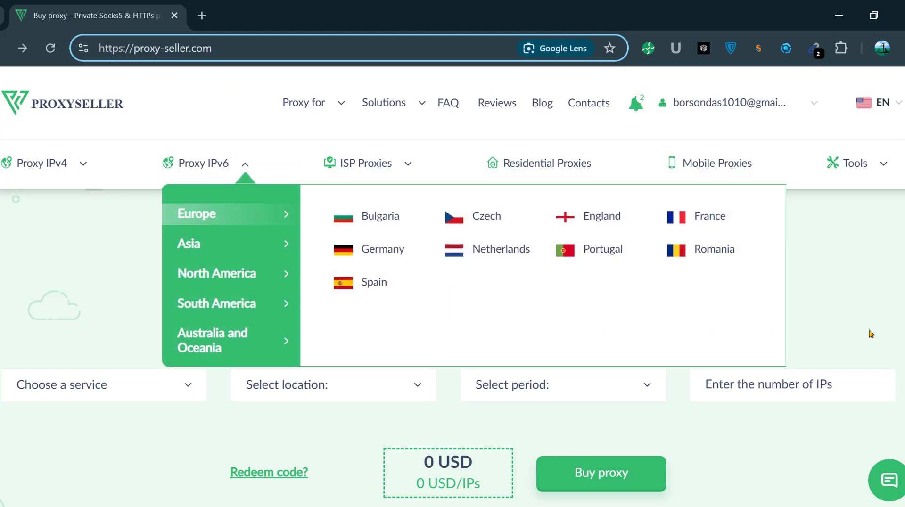
{"action": "scroll", "coordinate": [857, 277], "scroll_direction": "down", "scroll_amount": 3}
{"action": "scroll", "coordinate": [857, 277], "scroll_direction": "up", "scroll_amount": 3}
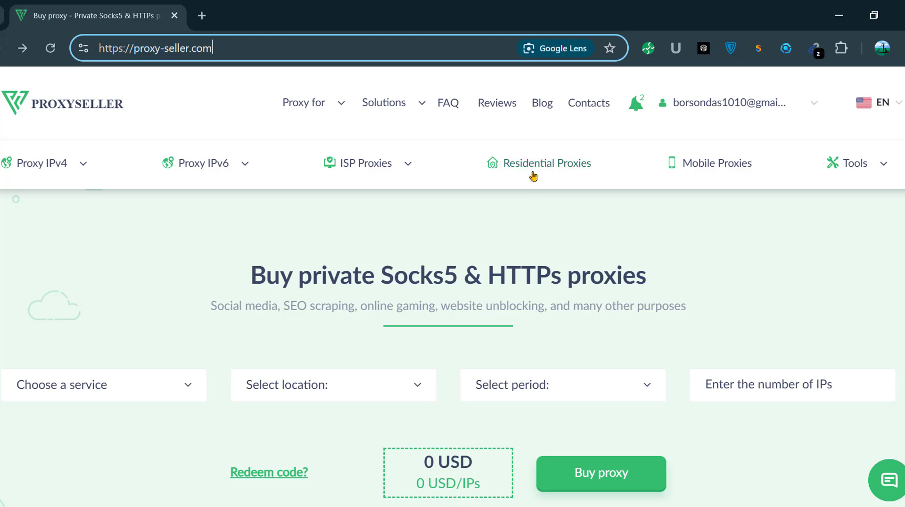
{"action": "mouse_move", "coordinate": [359, 174]}
{"action": "left_click", "coordinate": [548, 170]}
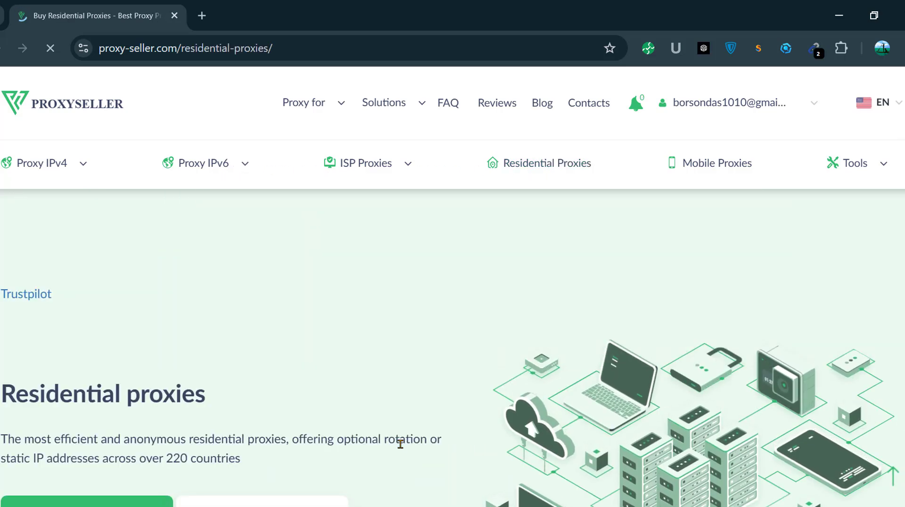
Examine the residential proxy features, the available customer plans, and their bandwidth and price per GB
{"action": "scroll", "coordinate": [400, 444], "scroll_direction": "down", "scroll_amount": 4}
{"action": "scroll", "coordinate": [394, 441], "scroll_direction": "up", "scroll_amount": 2}
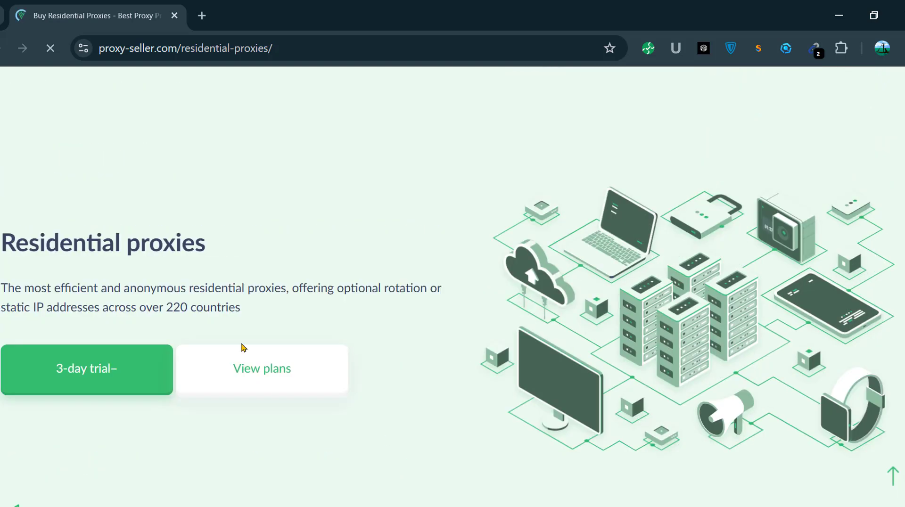
{"action": "scroll", "coordinate": [295, 309], "scroll_direction": "up", "scroll_amount": 2}
{"action": "scroll", "coordinate": [296, 311], "scroll_direction": "down", "scroll_amount": 2}
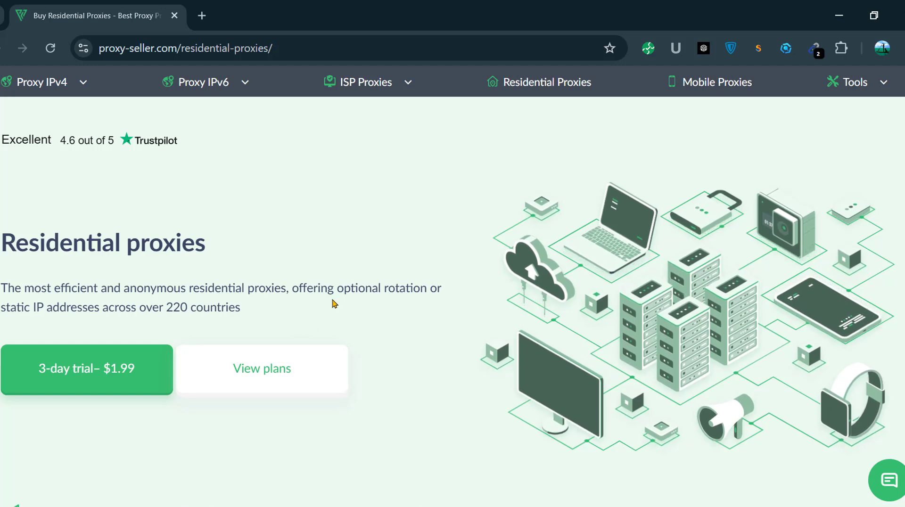
{"action": "scroll", "coordinate": [346, 319], "scroll_direction": "down", "scroll_amount": 4}
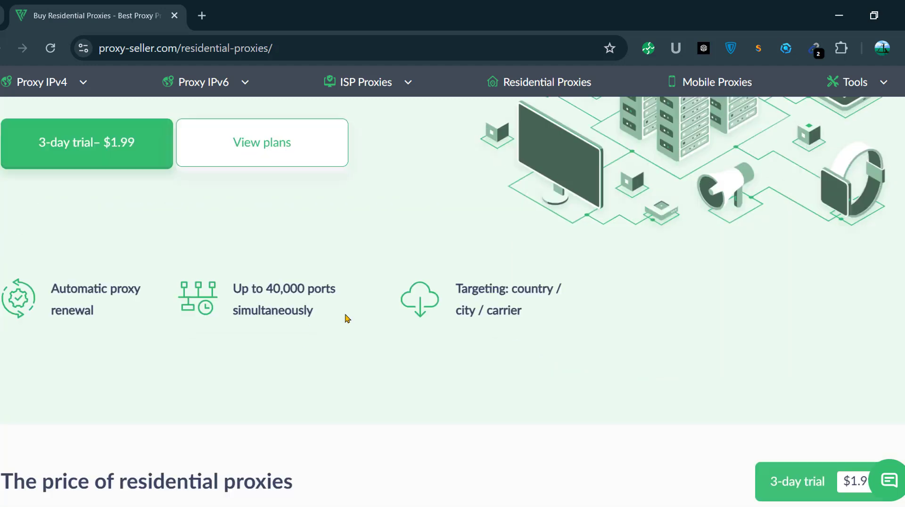
{"action": "scroll", "coordinate": [345, 319], "scroll_direction": "down", "scroll_amount": 6}
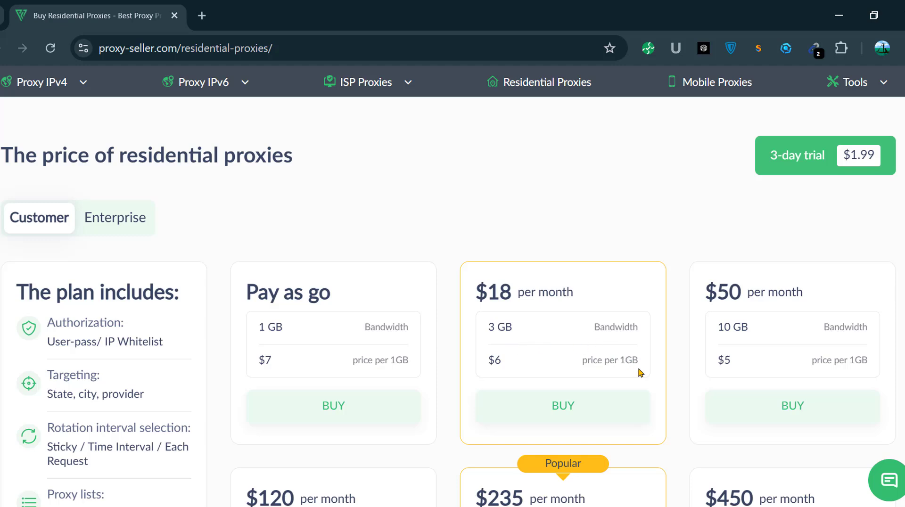
{"action": "left_click_drag", "start_coordinate": [494, 361], "coordinate": [508, 362]}
{"action": "left_click_drag", "start_coordinate": [262, 362], "coordinate": [273, 363]}
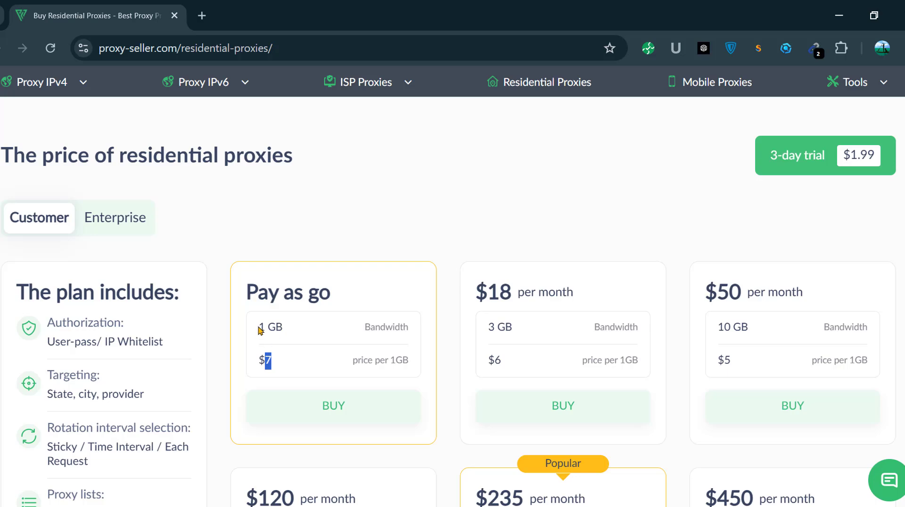
{"action": "left_click", "coordinate": [266, 361]}
{"action": "scroll", "coordinate": [368, 261], "scroll_direction": "down", "scroll_amount": 10}
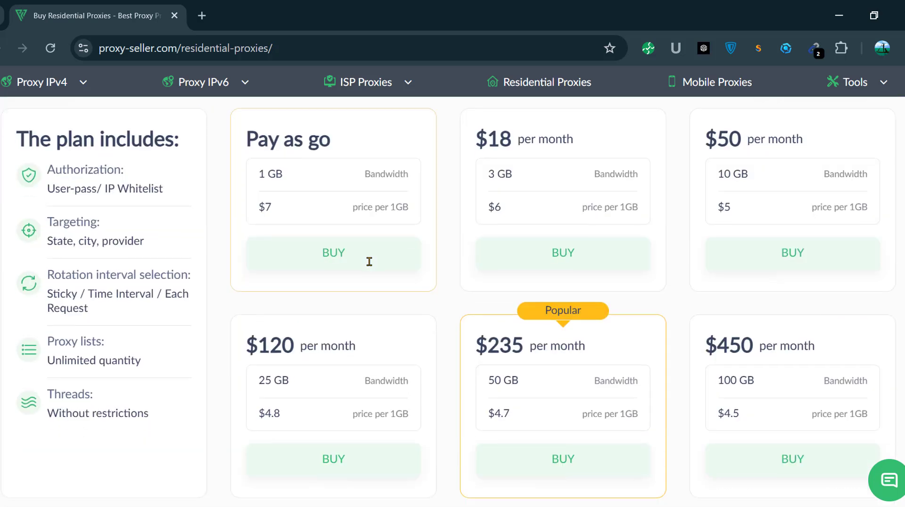
{"action": "scroll", "coordinate": [390, 268], "scroll_direction": "up", "scroll_amount": 6}
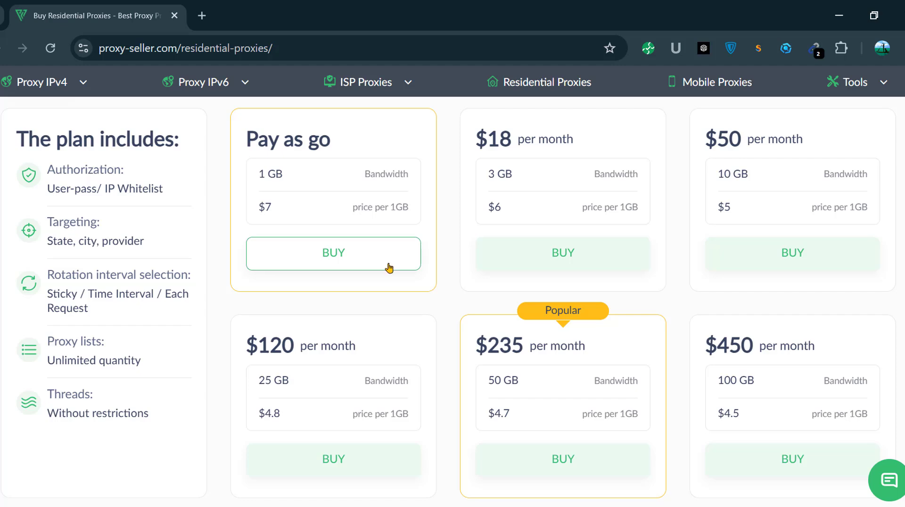
{"action": "scroll", "coordinate": [390, 267], "scroll_direction": "up", "scroll_amount": 6}
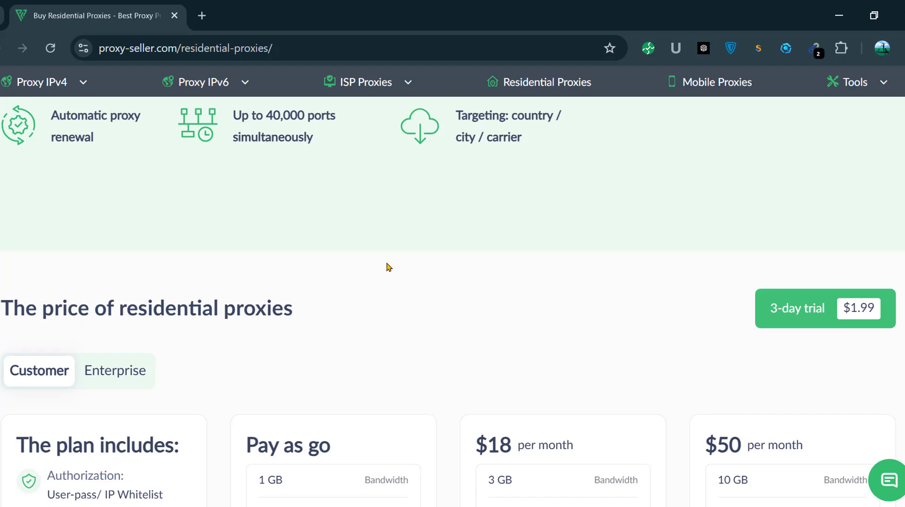
{"action": "scroll", "coordinate": [751, 288], "scroll_direction": "down", "scroll_amount": 10}
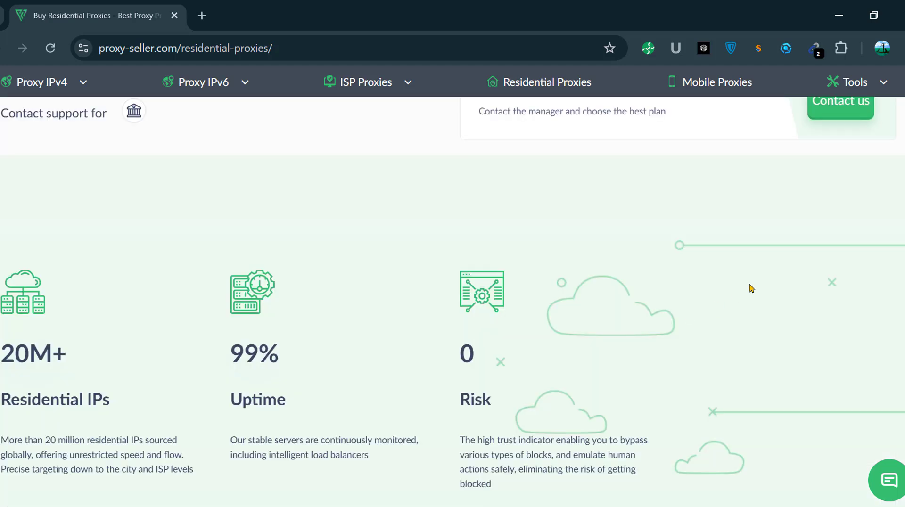
{"action": "scroll", "coordinate": [687, 281], "scroll_direction": "up", "scroll_amount": 10}
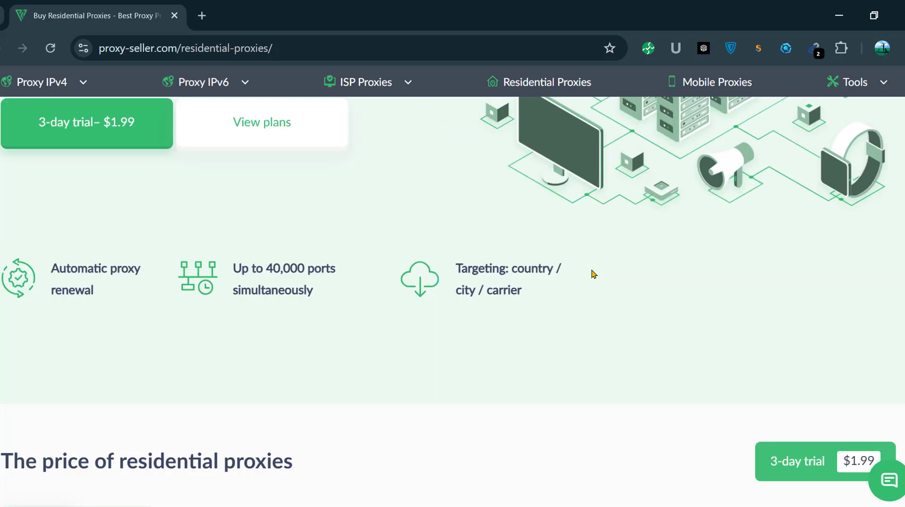
{"action": "scroll", "coordinate": [594, 274], "scroll_direction": "up", "scroll_amount": 5}
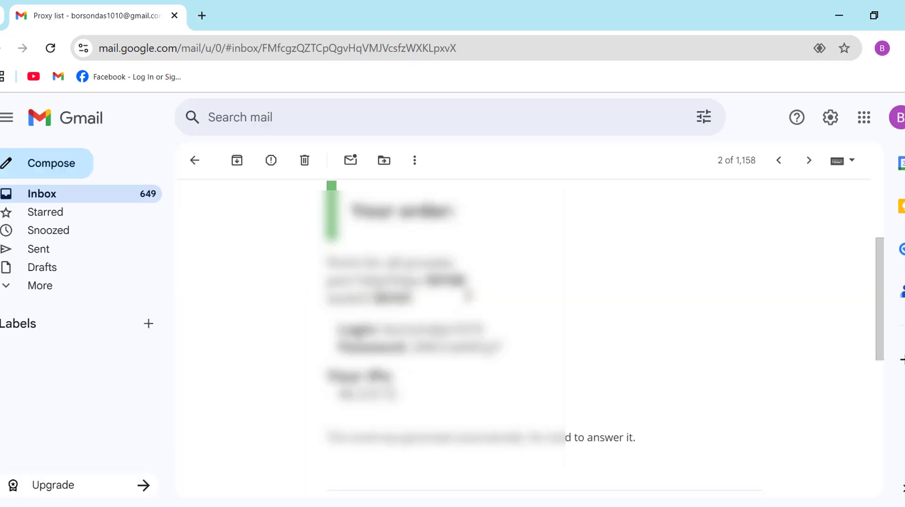
Review the ports, login details and IP section in the Proxy-Seller order e-mail in Gmail
{"action": "scroll", "coordinate": [859, 286], "scroll_direction": "up", "scroll_amount": 3}
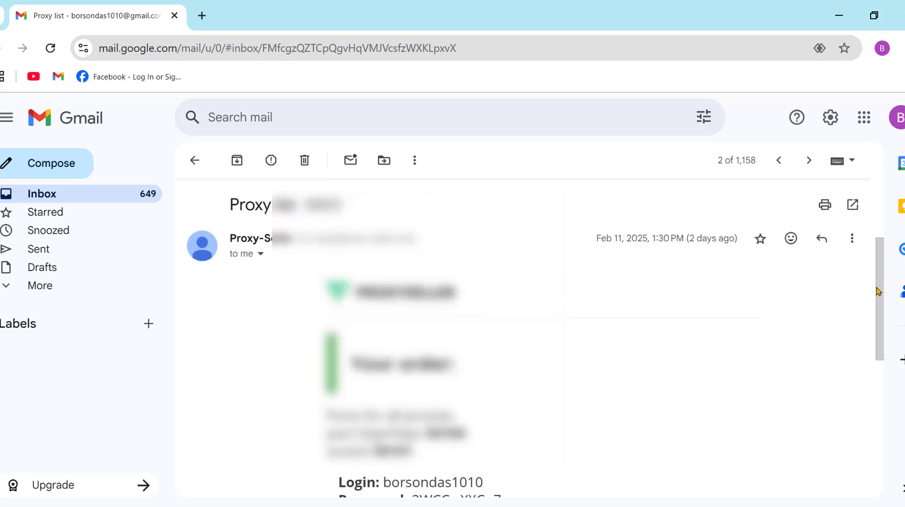
{"action": "left_click_drag", "start_coordinate": [878, 291], "coordinate": [880, 330]}
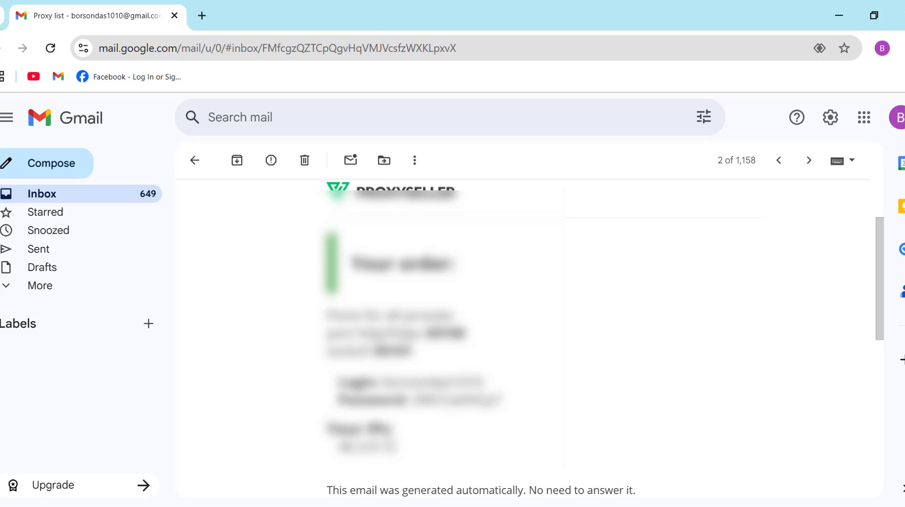
Switch to GoLogin, add a new browser profile and name it "proxy-seller proxy"
{"action": "left_click", "coordinate": [452, 506]}
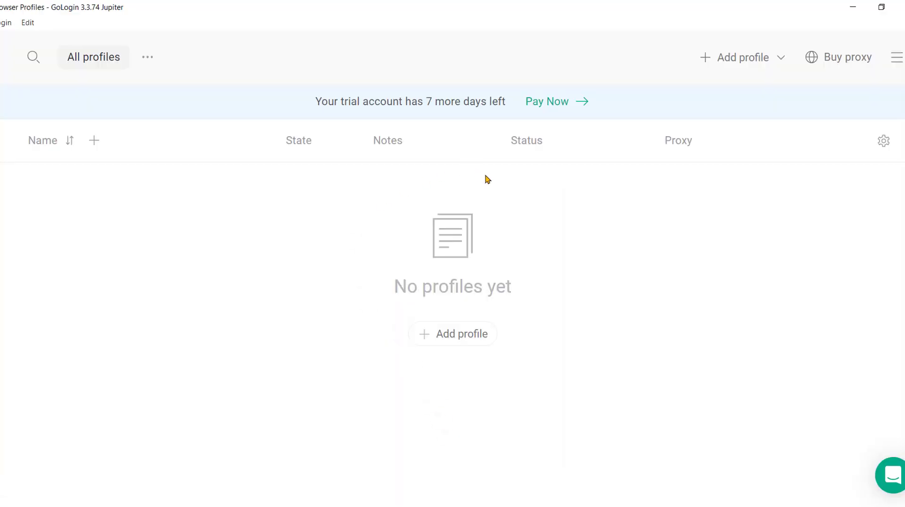
{"action": "left_click", "coordinate": [724, 68]}
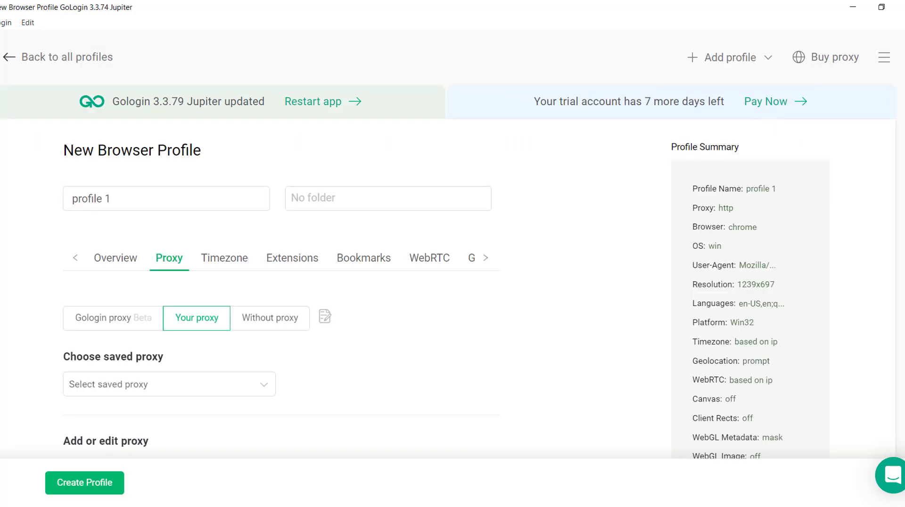
{"action": "left_click_drag", "start_coordinate": [167, 201], "coordinate": [63, 204]}
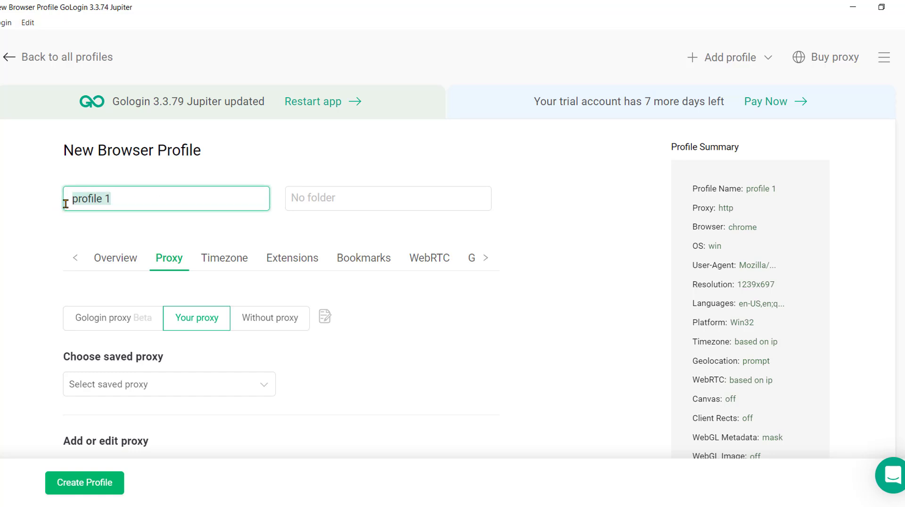
{"action": "type", "text": "proxy"}
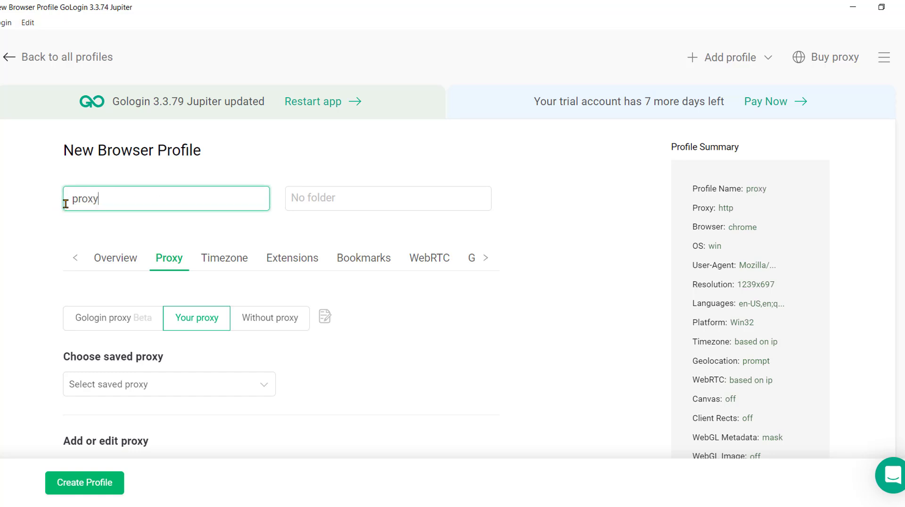
{"action": "type", "text": "-seller prox"}
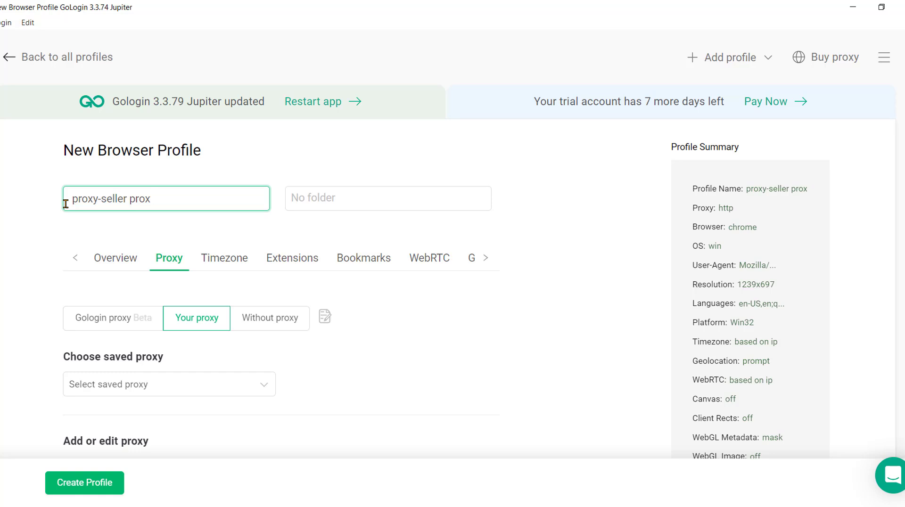
{"action": "type", "text": "y"}
Choose HTTP Proxy as the type for the profile's own proxy
{"action": "scroll", "coordinate": [175, 258], "scroll_direction": "down", "scroll_amount": 3}
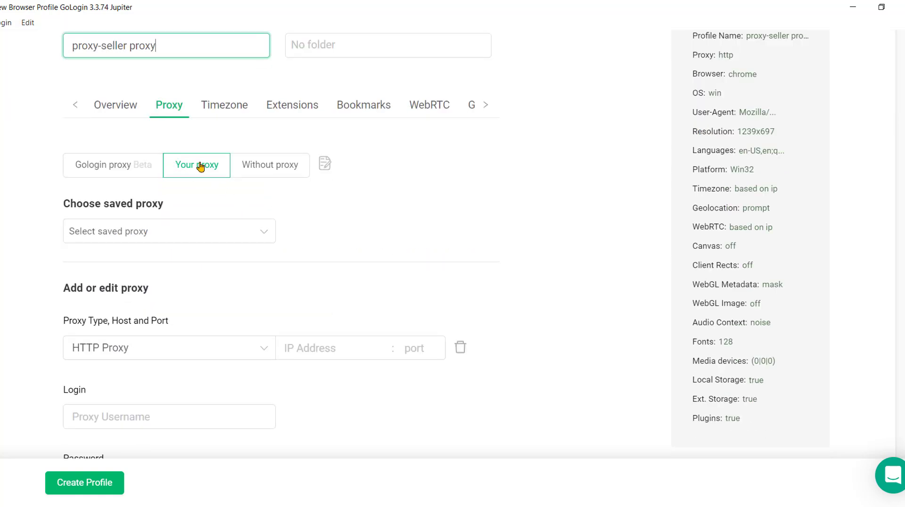
{"action": "left_click", "coordinate": [222, 354]}
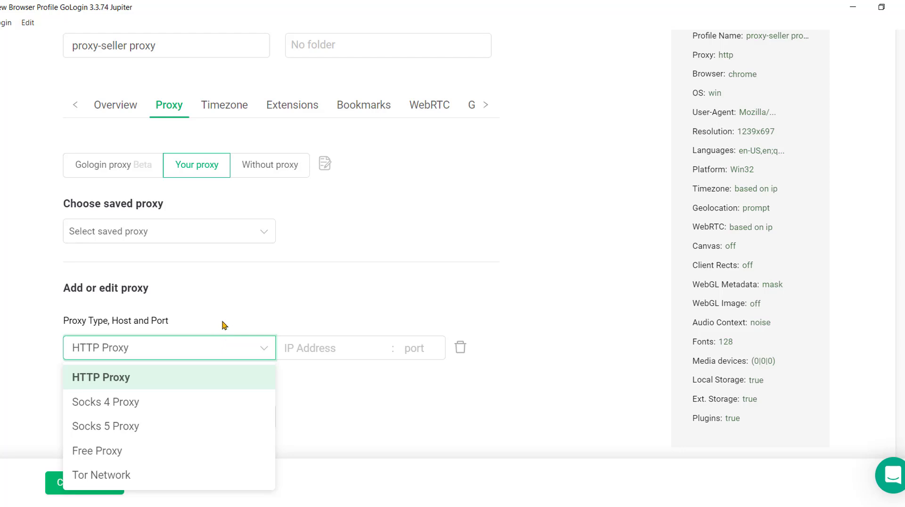
{"action": "scroll", "coordinate": [225, 325], "scroll_direction": "down", "scroll_amount": 3}
{"action": "left_click", "coordinate": [170, 332]}
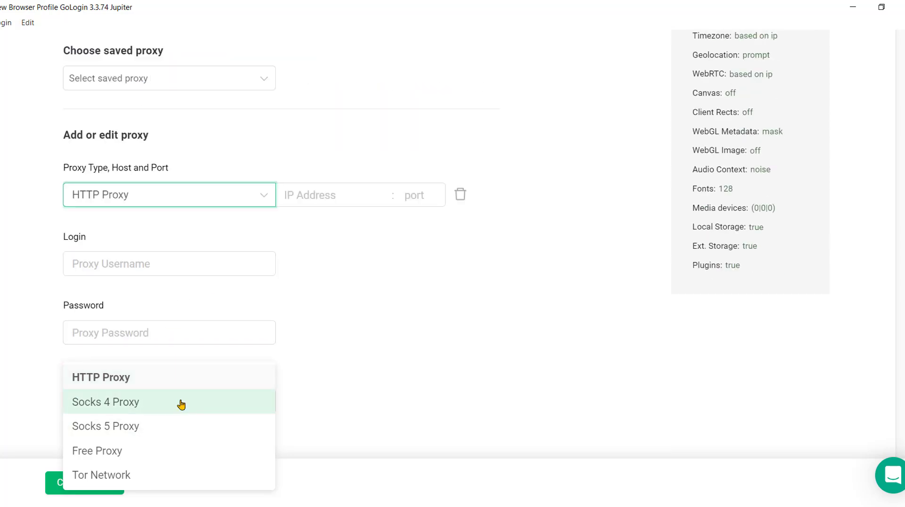
{"action": "left_click", "coordinate": [156, 219]}
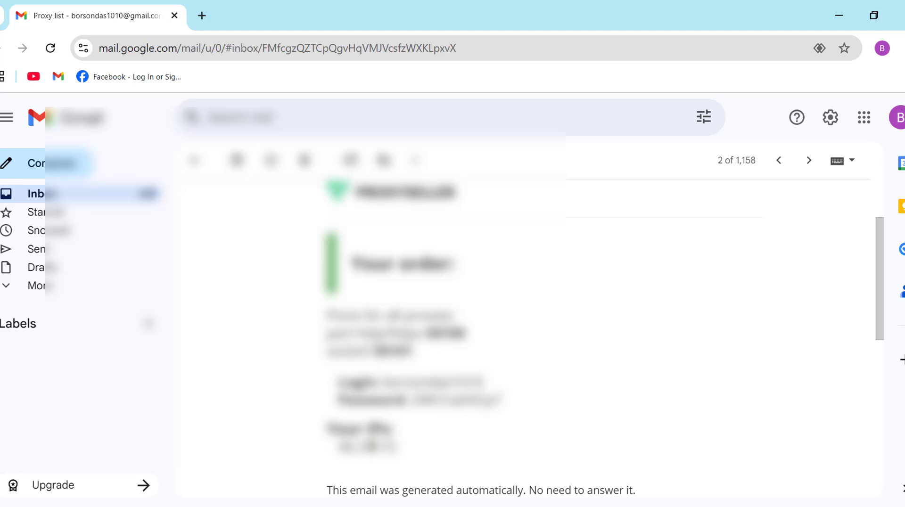
Copy the IP address, port, login and password from the order e-mail into the matching proxy fields of the GoLogin profile
{"action": "double_click", "coordinate": [371, 444]}
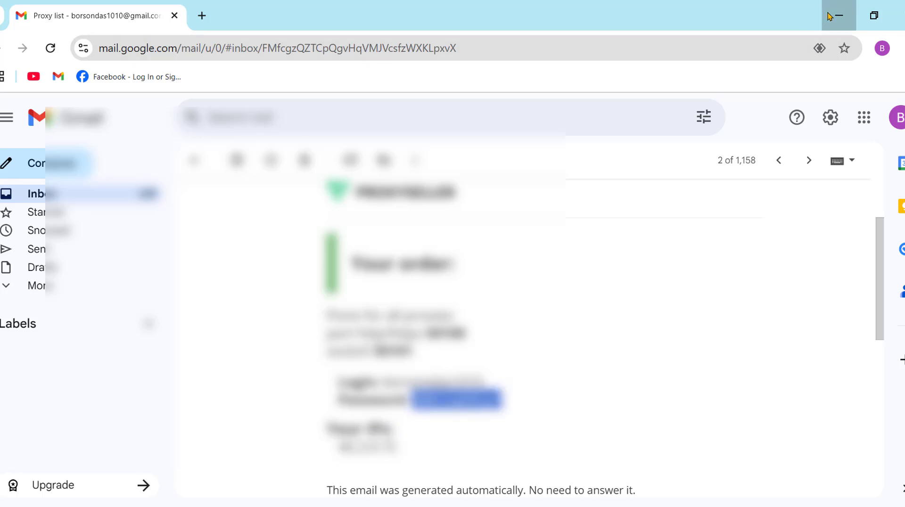
{"action": "left_click", "coordinate": [831, 15]}
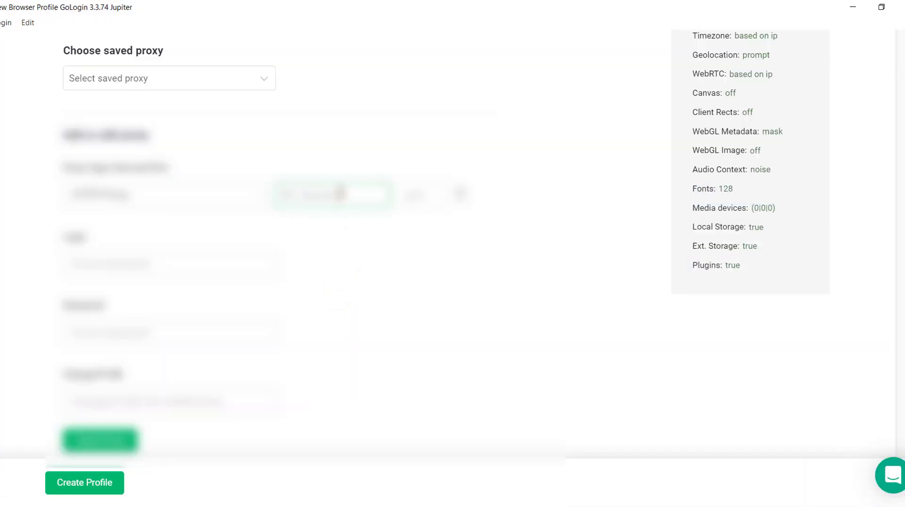
{"action": "key", "text": "super+v"}
{"action": "left_click", "coordinate": [136, 125]}
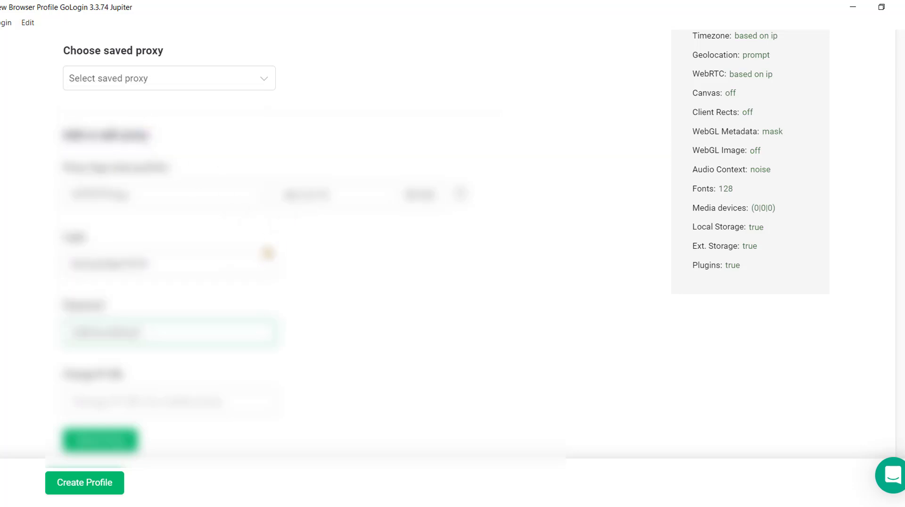
Run the proxy check on the entered details and review its result
{"action": "scroll", "coordinate": [264, 254], "scroll_direction": "down", "scroll_amount": 1}
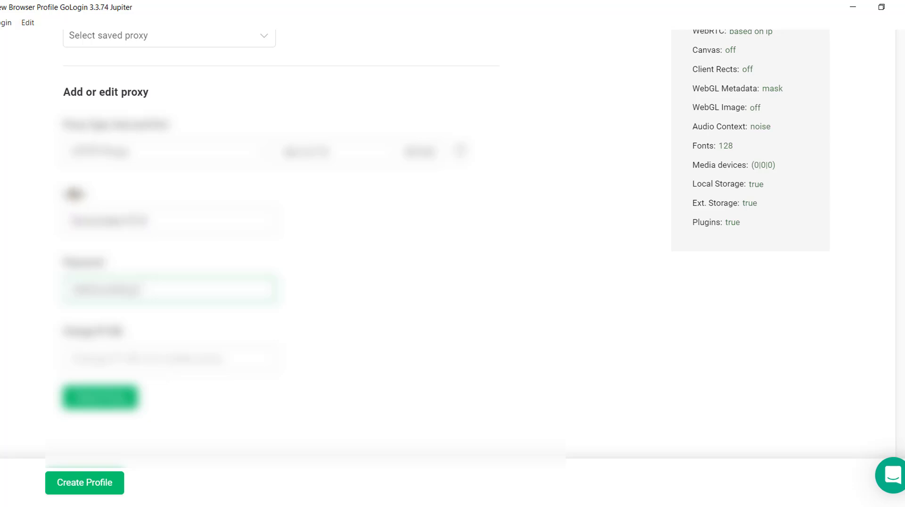
{"action": "left_click", "coordinate": [125, 405]}
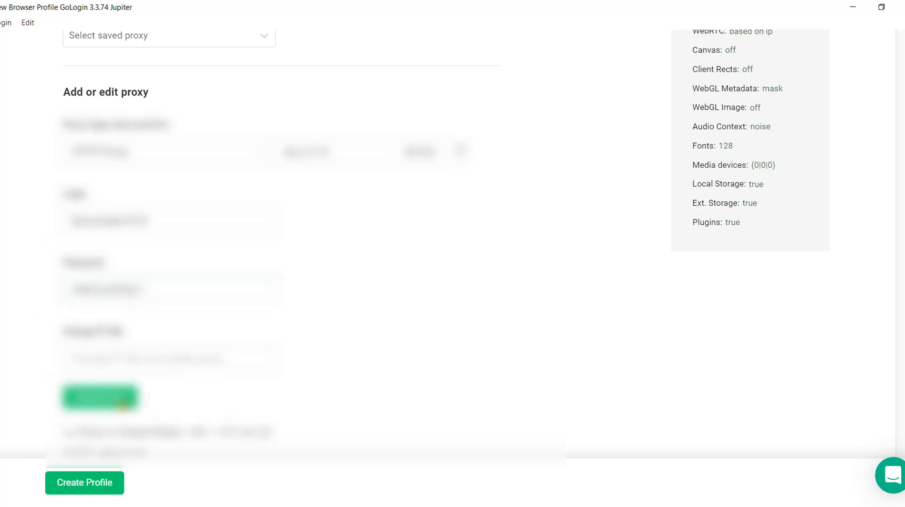
{"action": "scroll", "coordinate": [227, 331], "scroll_direction": "down", "scroll_amount": 1}
{"action": "scroll", "coordinate": [226, 331], "scroll_direction": "down", "scroll_amount": 1}
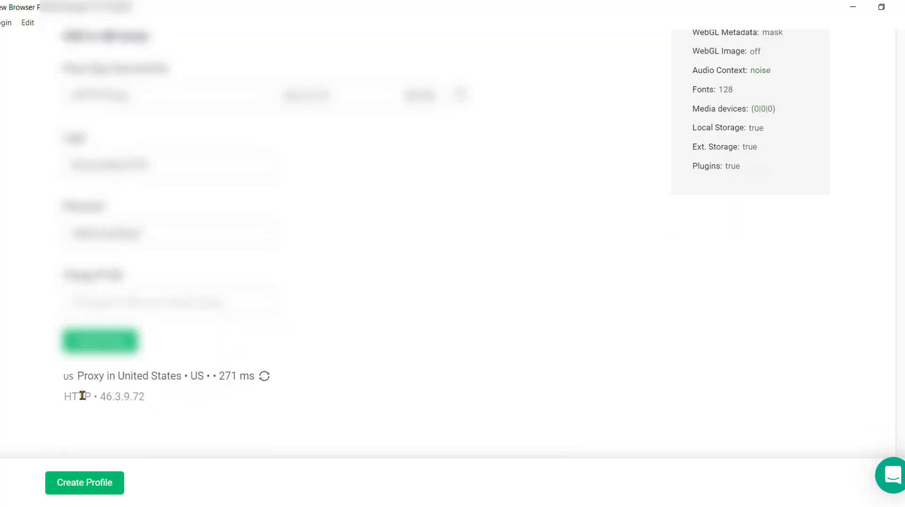
{"action": "scroll", "coordinate": [316, 354], "scroll_direction": "up", "scroll_amount": 1}
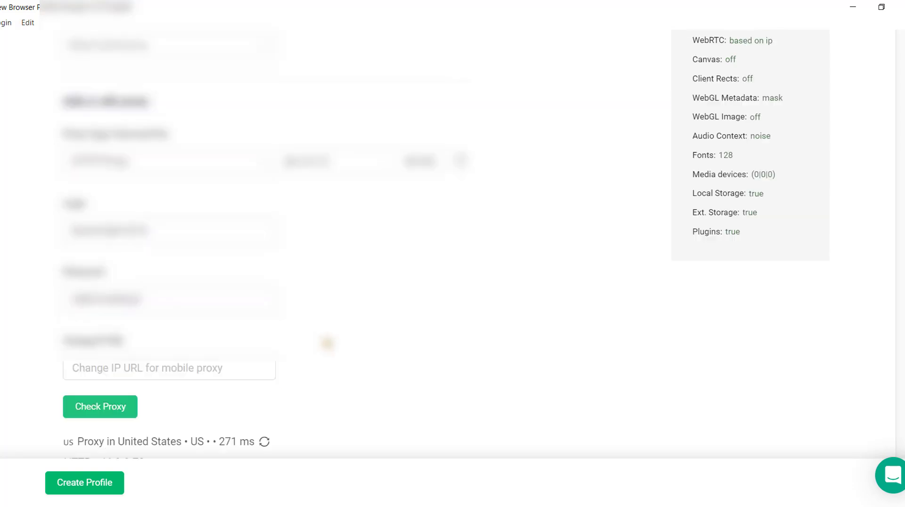
Check the profile's timezone setting, search the extensions for "canvas" and install Canvas Fingerprint Defender
{"action": "scroll", "coordinate": [327, 343], "scroll_direction": "up", "scroll_amount": 5}
{"action": "left_click", "coordinate": [210, 267]}
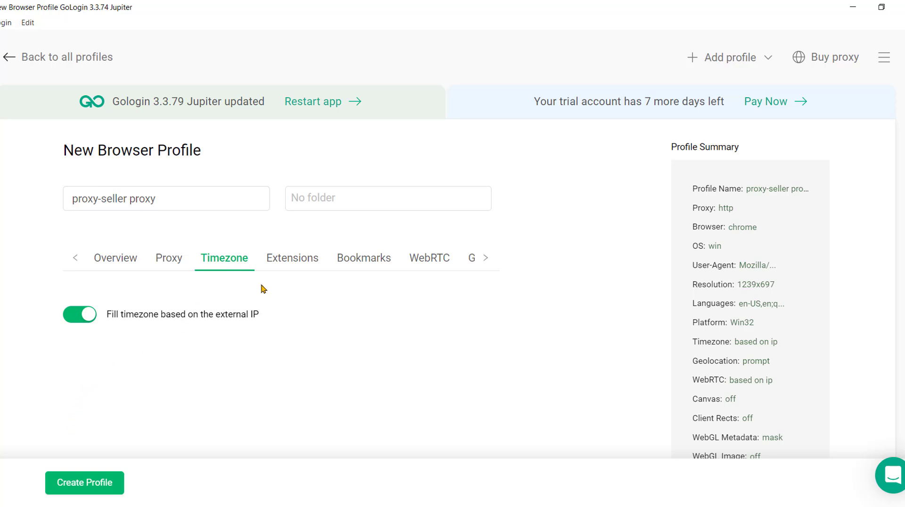
{"action": "left_click", "coordinate": [307, 269]}
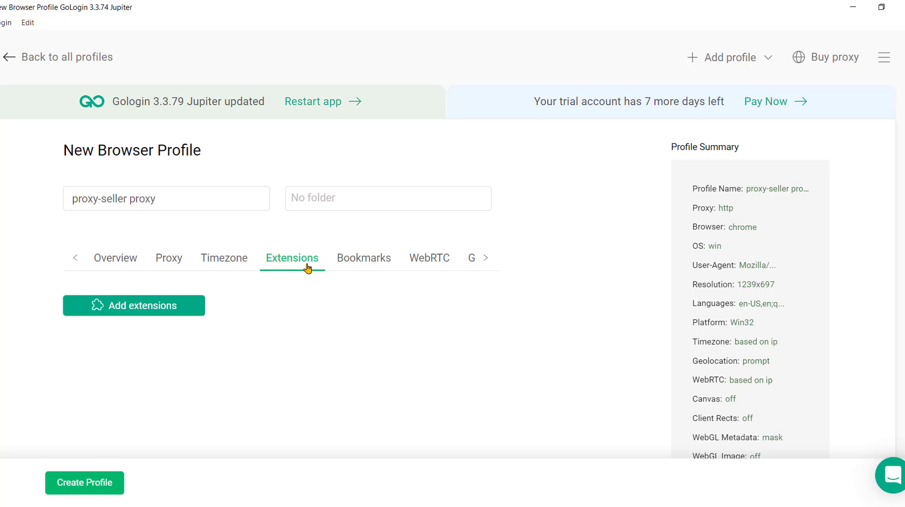
{"action": "left_click", "coordinate": [180, 314]}
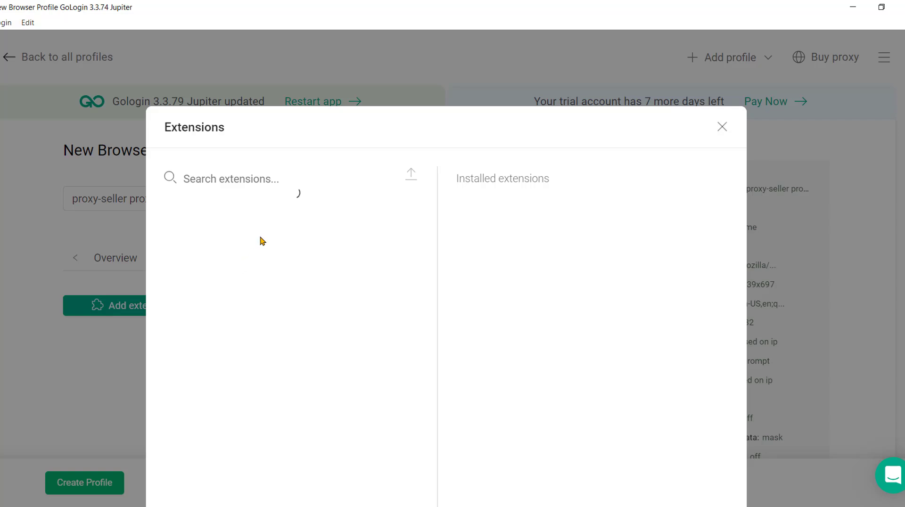
{"action": "left_click", "coordinate": [252, 174]}
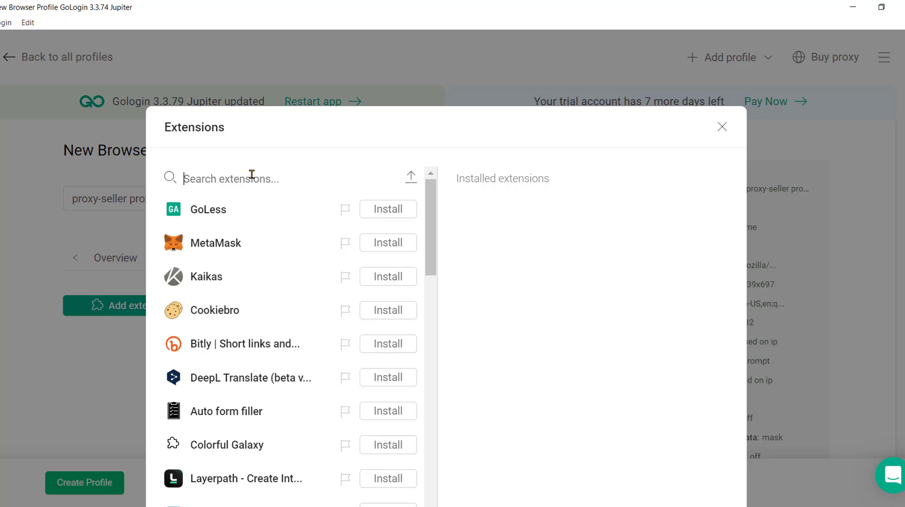
{"action": "type", "text": "canvas"}
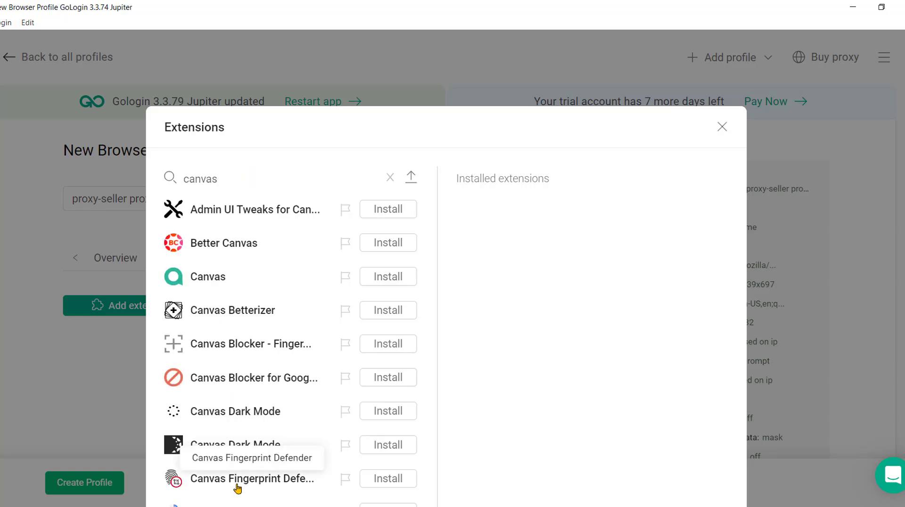
{"action": "left_click", "coordinate": [392, 479]}
Search the extensions for "user agent", install Advanced User Agent Switcher and remove it again
{"action": "left_click", "coordinate": [389, 177]}
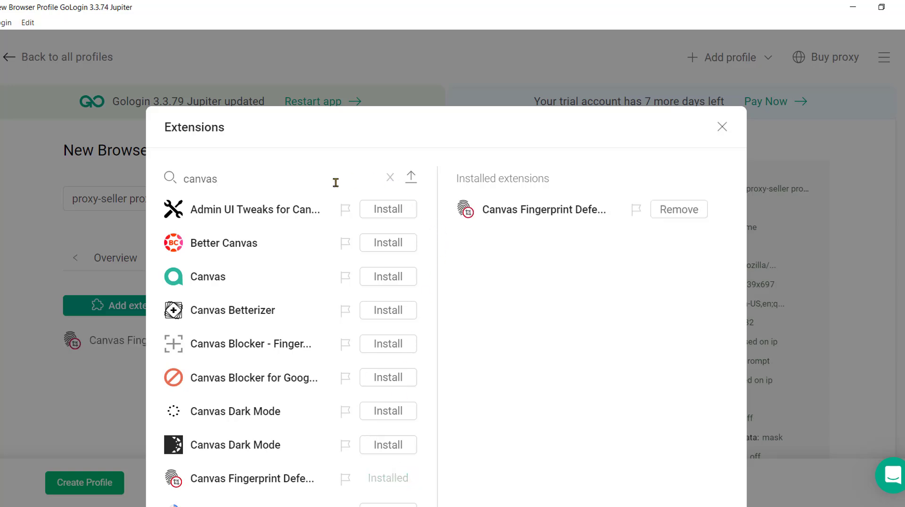
{"action": "type", "text": "user"}
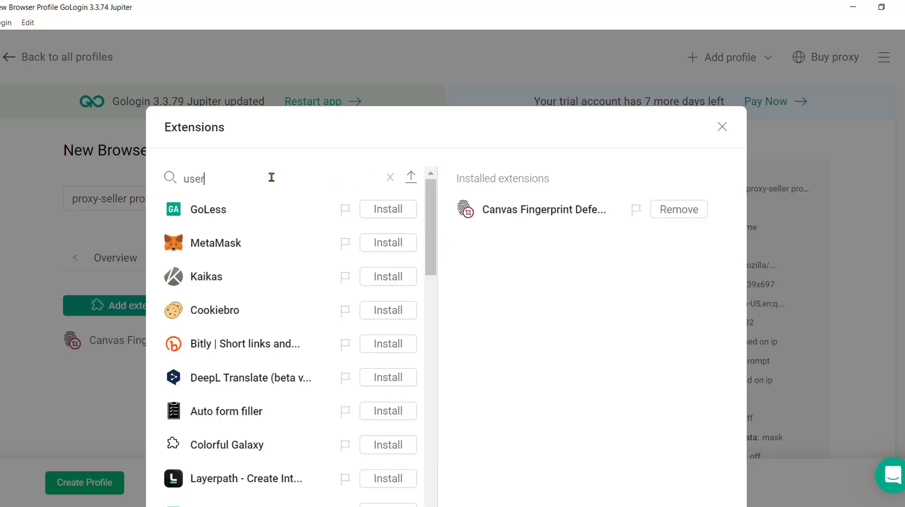
{"action": "type", "text": " agent"}
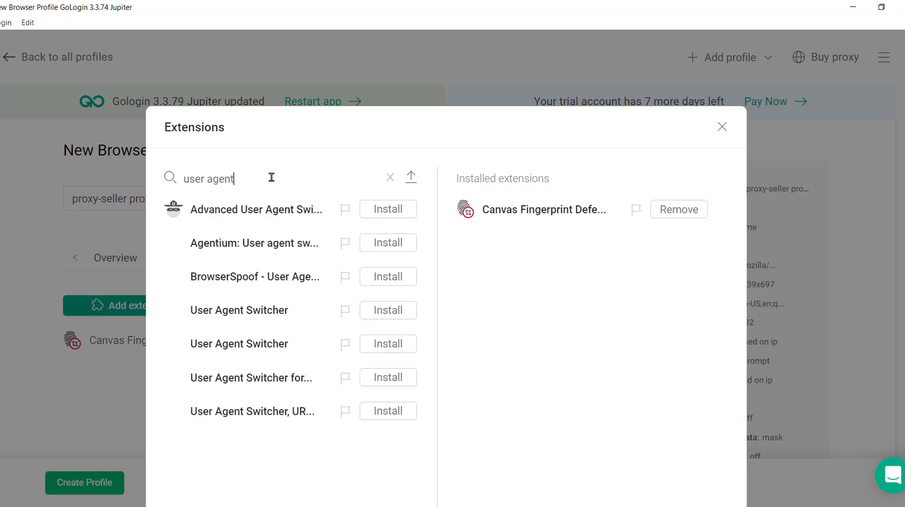
{"action": "left_click", "coordinate": [388, 209]}
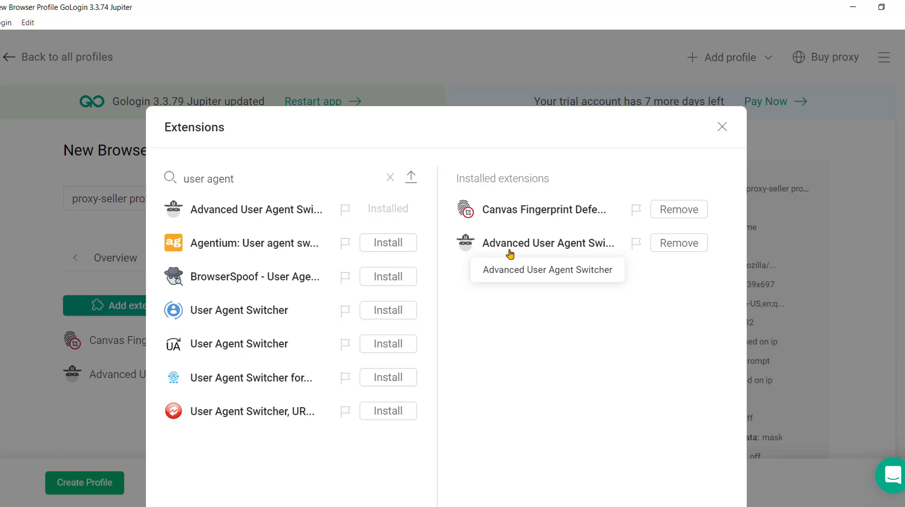
{"action": "left_click", "coordinate": [679, 243]}
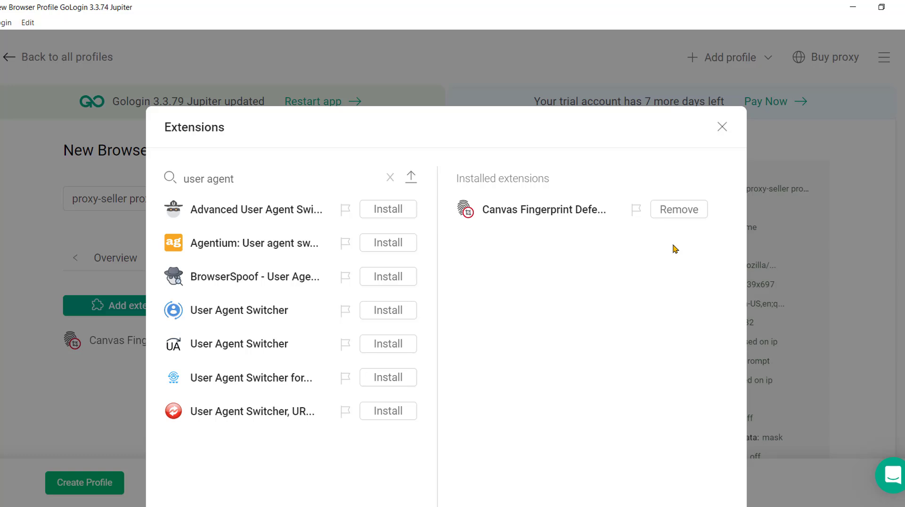
Close the extensions dialog and review the profile's bookmarks, WebRTC, geolocation, advanced, cookies and extensions settings
{"action": "left_click", "coordinate": [717, 134]}
{"action": "left_click", "coordinate": [366, 268]}
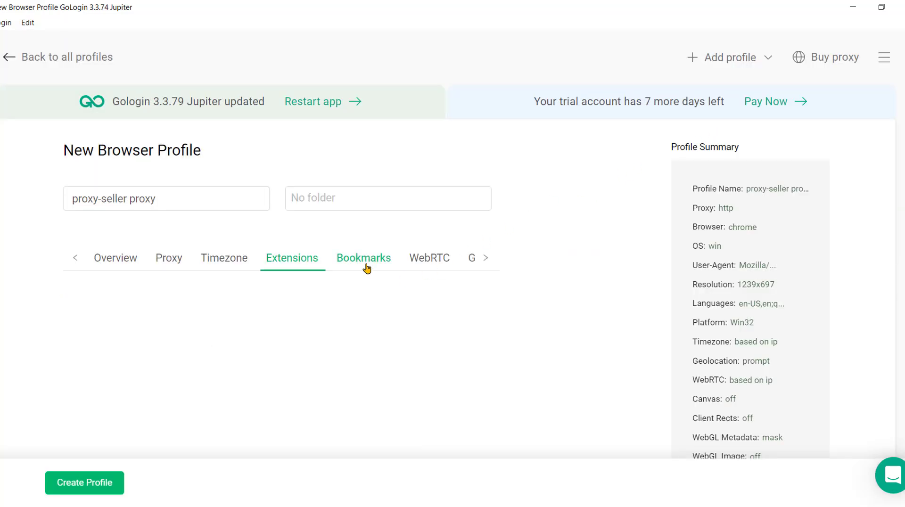
{"action": "scroll", "coordinate": [299, 372], "scroll_direction": "down", "scroll_amount": 10}
{"action": "left_click", "coordinate": [431, 268]}
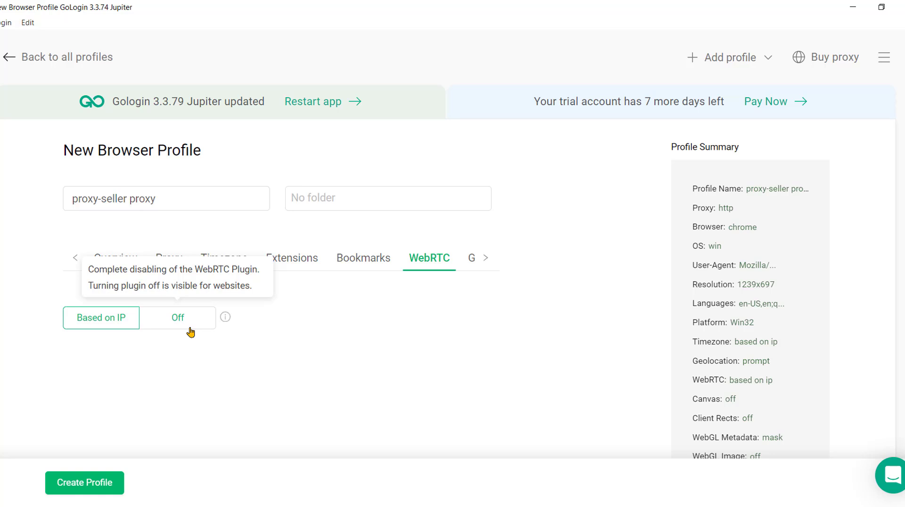
{"action": "scroll", "coordinate": [473, 262], "scroll_direction": "down", "scroll_amount": 3}
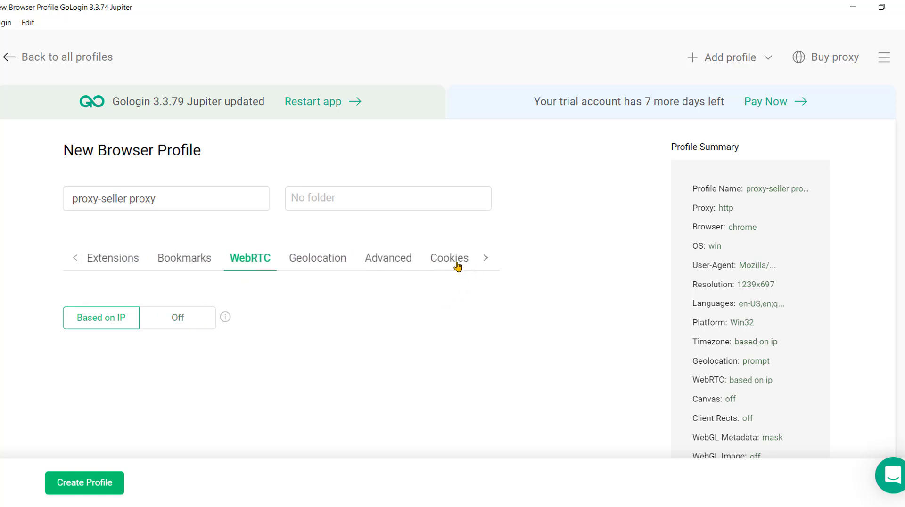
{"action": "left_click", "coordinate": [326, 267]}
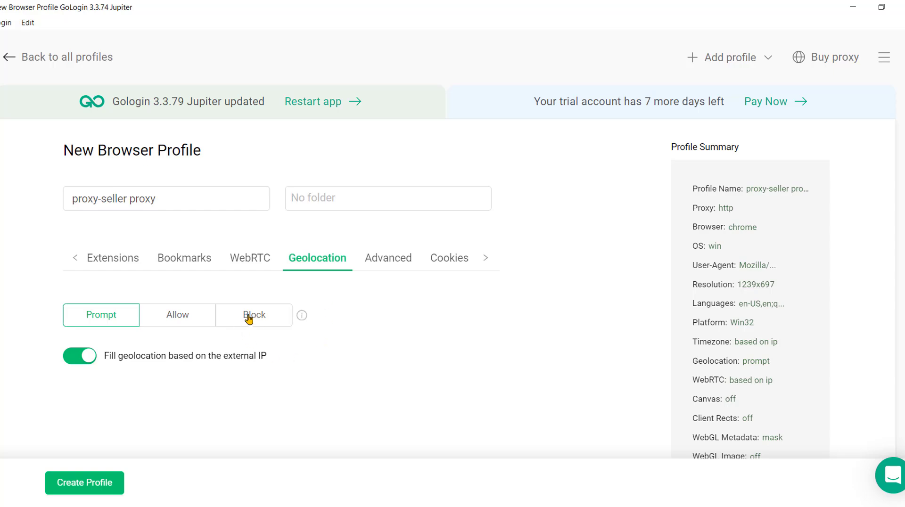
{"action": "left_click", "coordinate": [398, 264]}
{"action": "scroll", "coordinate": [278, 330], "scroll_direction": "down", "scroll_amount": 10}
{"action": "scroll", "coordinate": [263, 350], "scroll_direction": "up", "scroll_amount": 10}
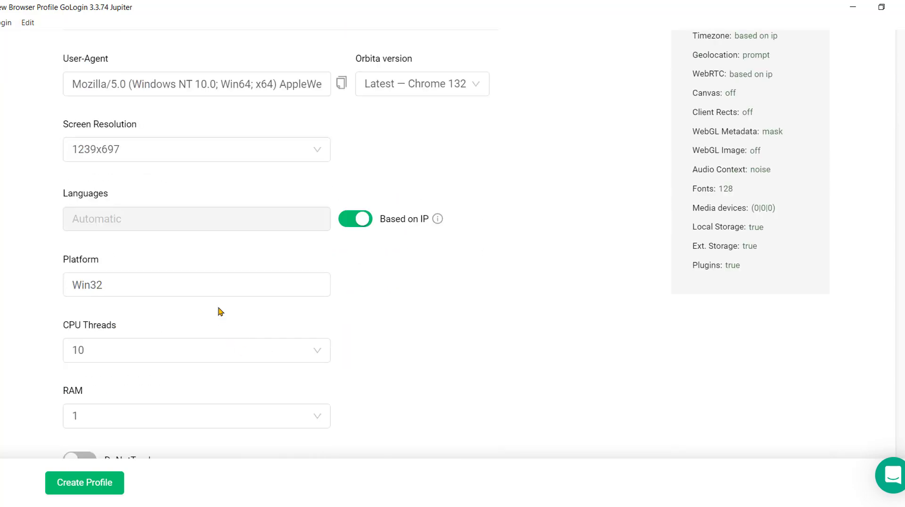
{"action": "scroll", "coordinate": [411, 319], "scroll_direction": "up", "scroll_amount": 3}
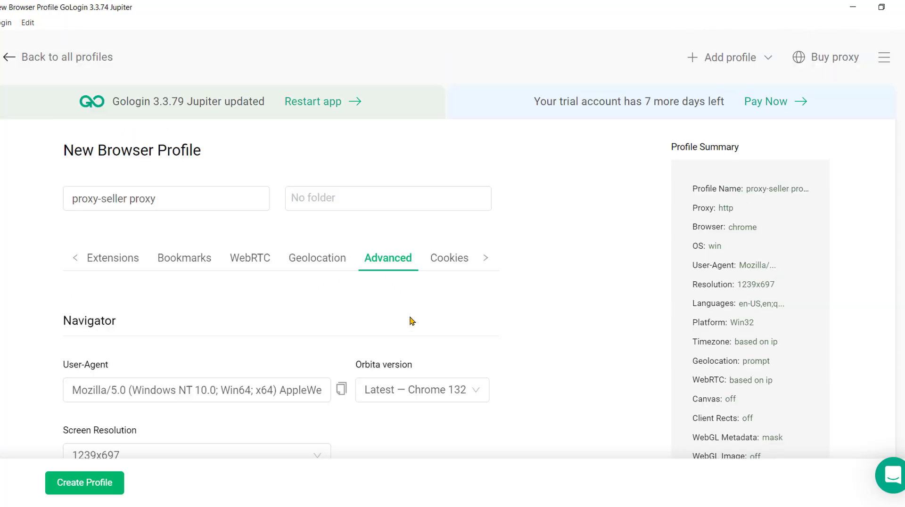
{"action": "left_click", "coordinate": [450, 263]}
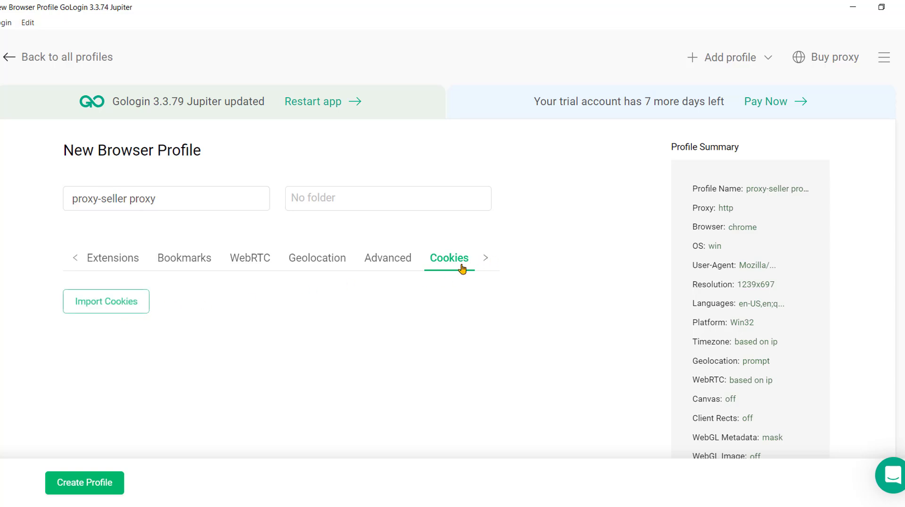
{"action": "left_click", "coordinate": [398, 259]}
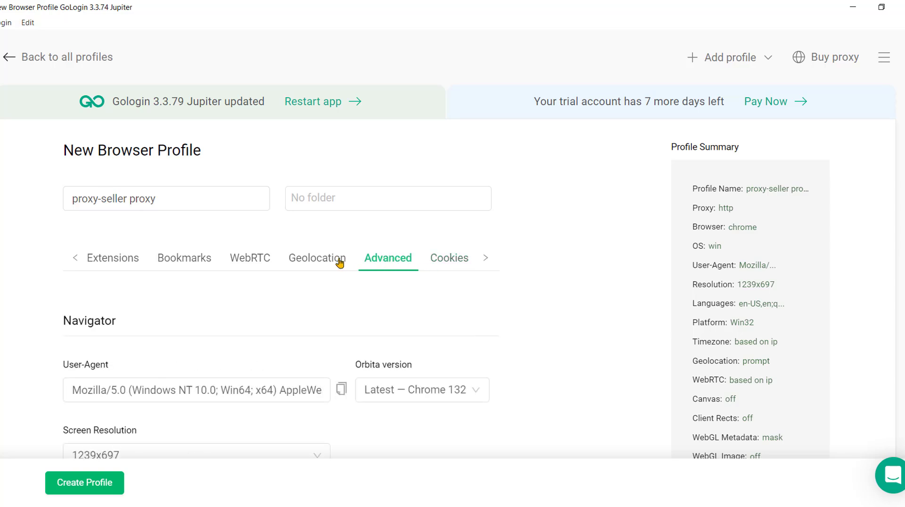
{"action": "left_click", "coordinate": [319, 263]}
{"action": "left_click", "coordinate": [138, 262]}
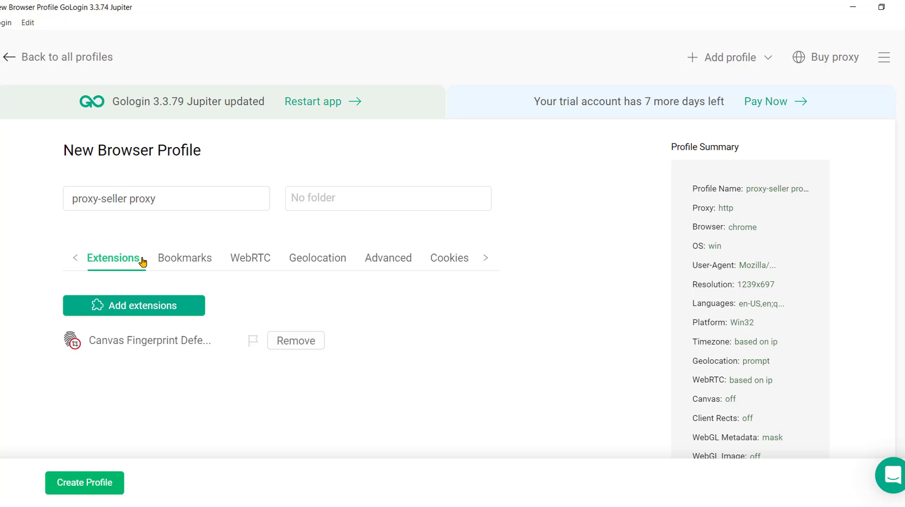
Create the "proxy-seller proxy" browser profile and run it
{"action": "left_click", "coordinate": [83, 488]}
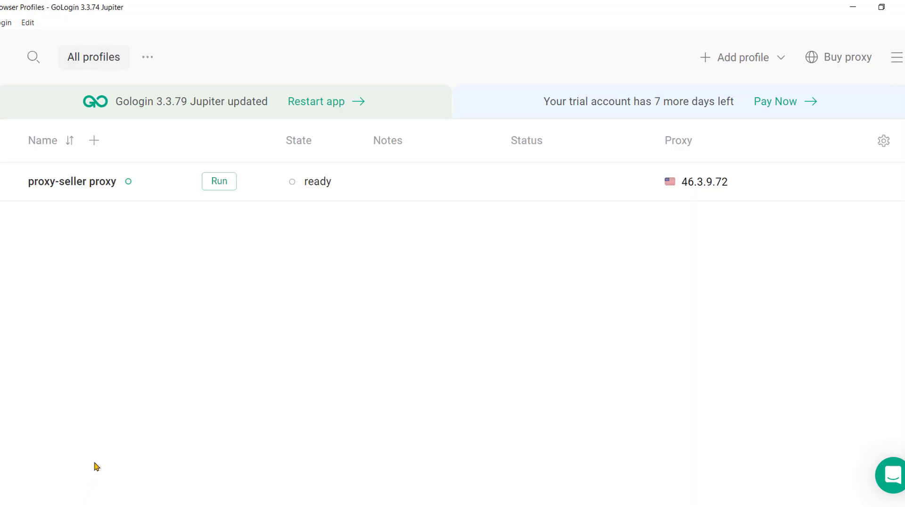
{"action": "left_click", "coordinate": [221, 186]}
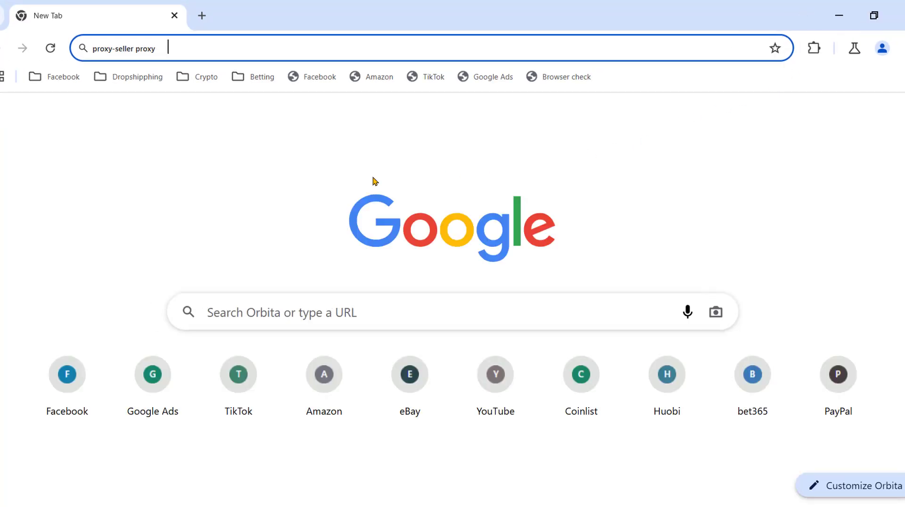
Pin the Canvas Fingerprint Defender extension in the launched browser and open its options
{"action": "left_click", "coordinate": [815, 49]}
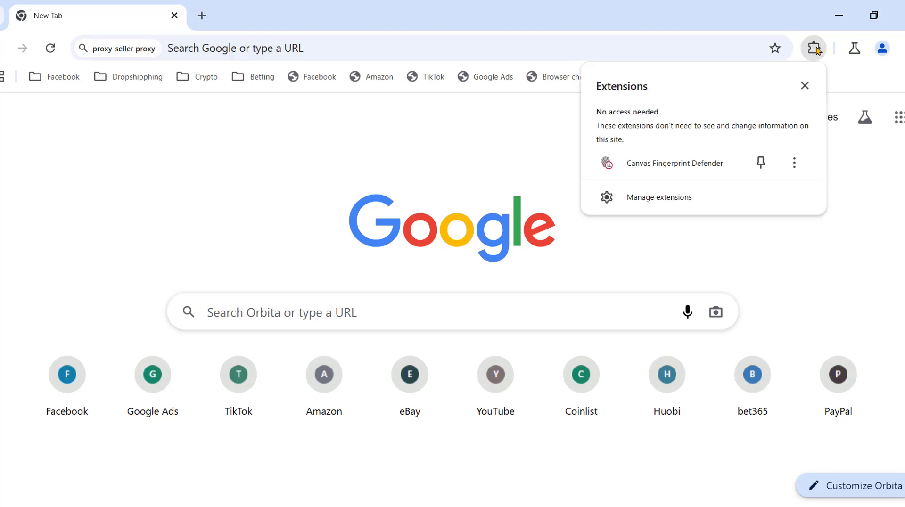
{"action": "left_click", "coordinate": [761, 164]}
{"action": "left_click", "coordinate": [786, 49]}
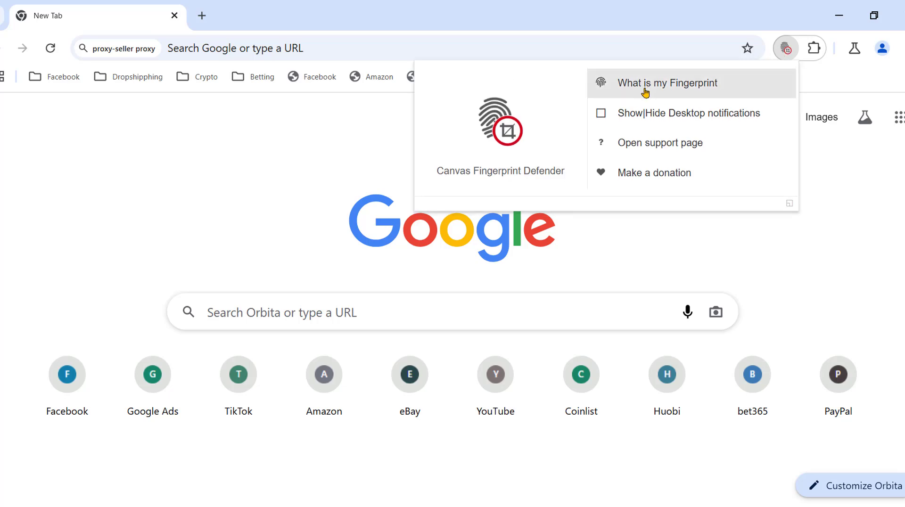
Run the extension's What is my Fingerprint test and examine the Fingerprint ID for the red solid box method
{"action": "left_click", "coordinate": [645, 88]}
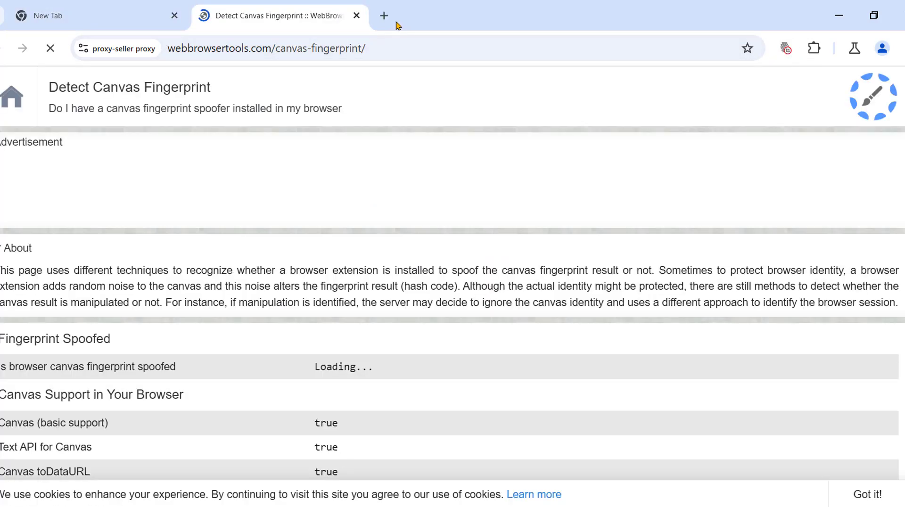
{"action": "scroll", "coordinate": [370, 312], "scroll_direction": "down", "scroll_amount": 6}
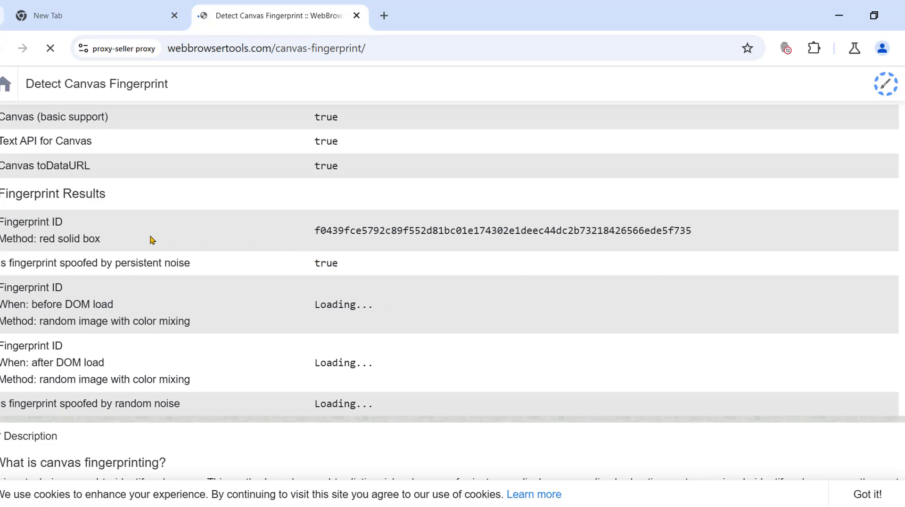
{"action": "left_click_drag", "start_coordinate": [3, 218], "coordinate": [736, 230]}
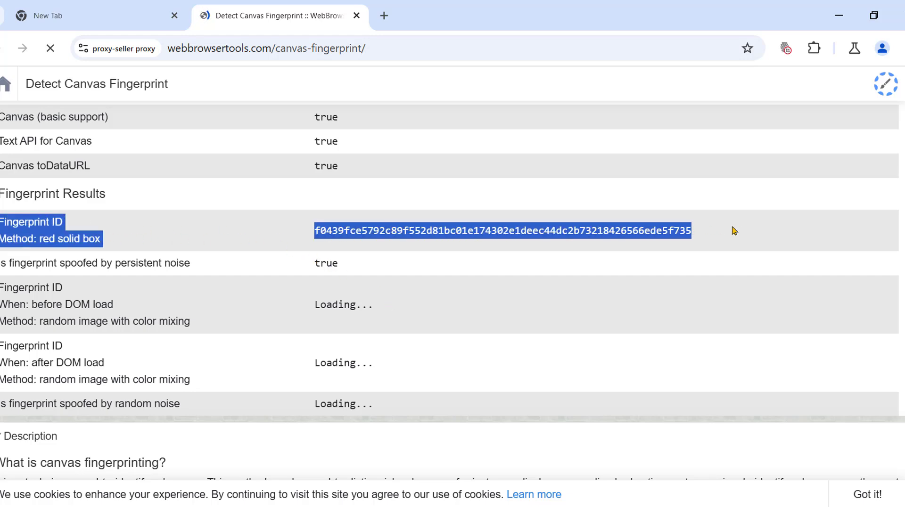
{"action": "left_click", "coordinate": [590, 233]}
{"action": "double_click", "coordinate": [618, 234]}
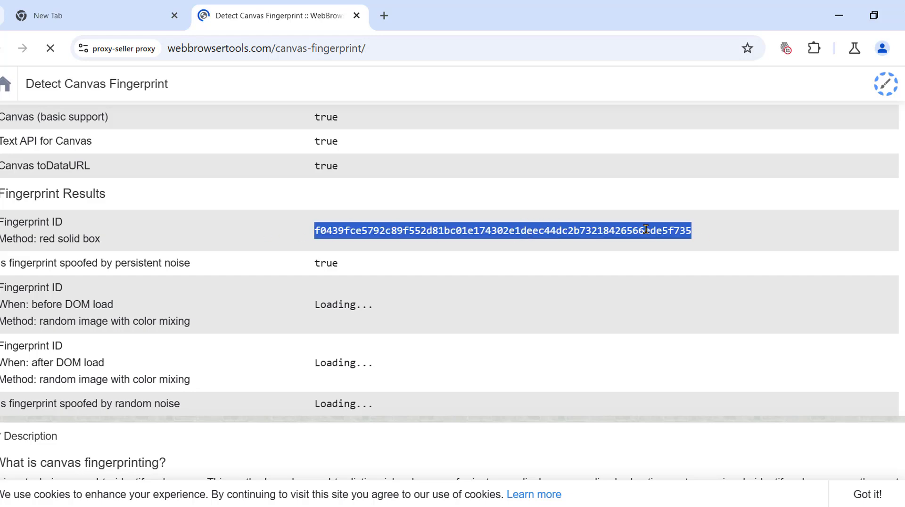
{"action": "left_click", "coordinate": [455, 72]}
Replace the open tabs with a single new one and load whoer.net in it
{"action": "left_click", "coordinate": [384, 17]}
{"action": "left_click", "coordinate": [357, 16]}
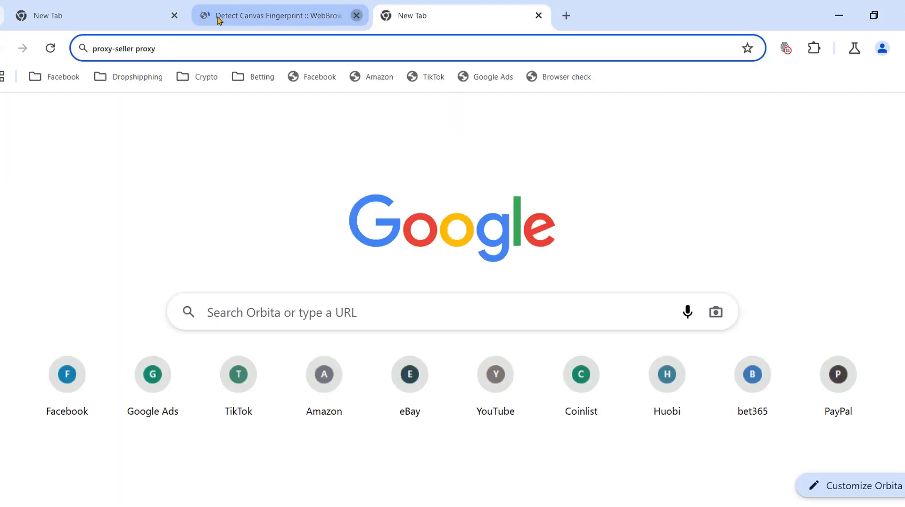
{"action": "left_click", "coordinate": [175, 16]}
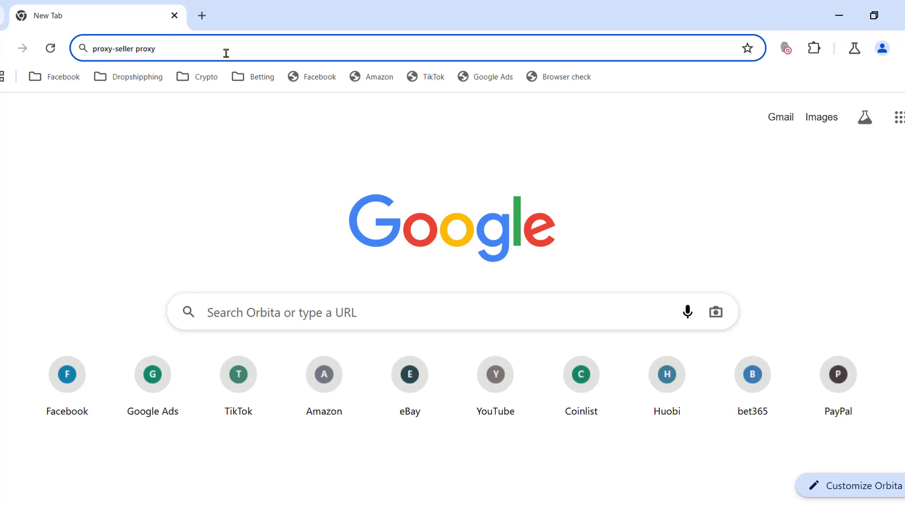
{"action": "type", "text": "whoer."}
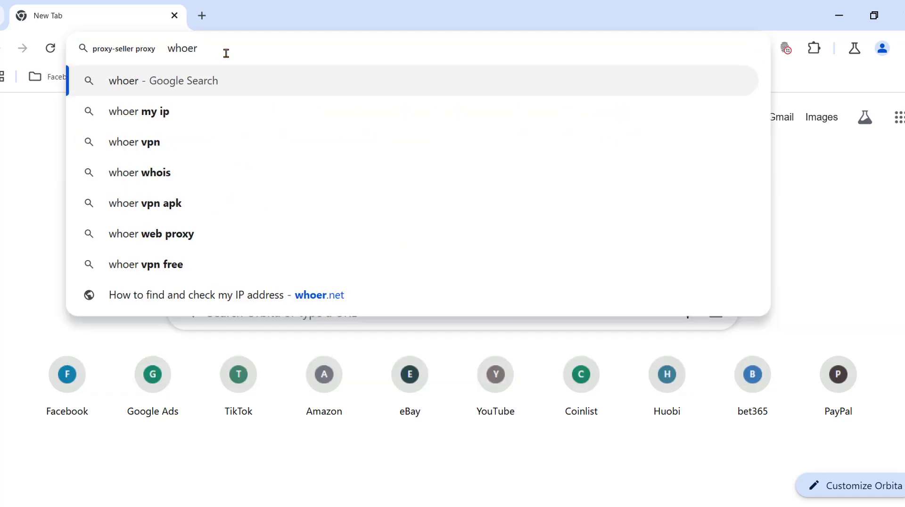
{"action": "type", "text": "net"}
{"action": "key", "text": "Return"}
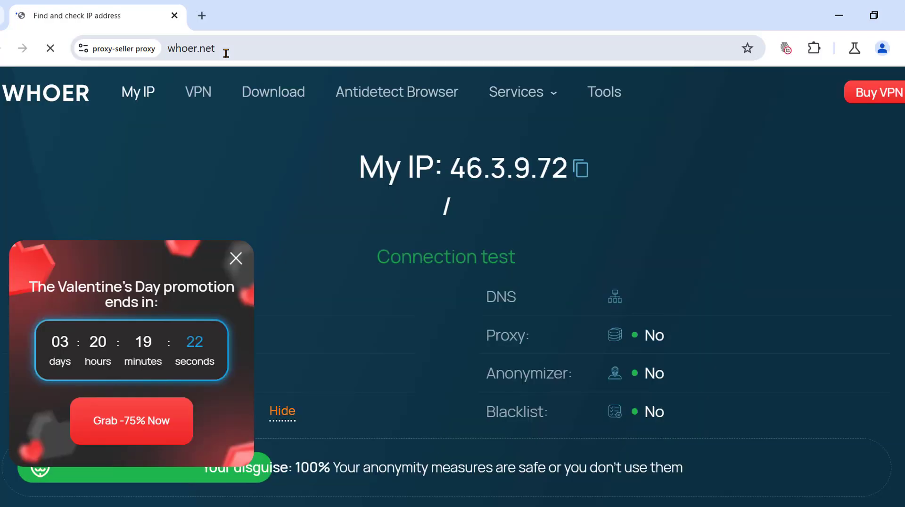
Dismiss the promotion pop-up and examine the IP address, location, DNS, proxy, anonymizer, blacklist and disguise results on whoer.net
{"action": "left_click", "coordinate": [235, 259]}
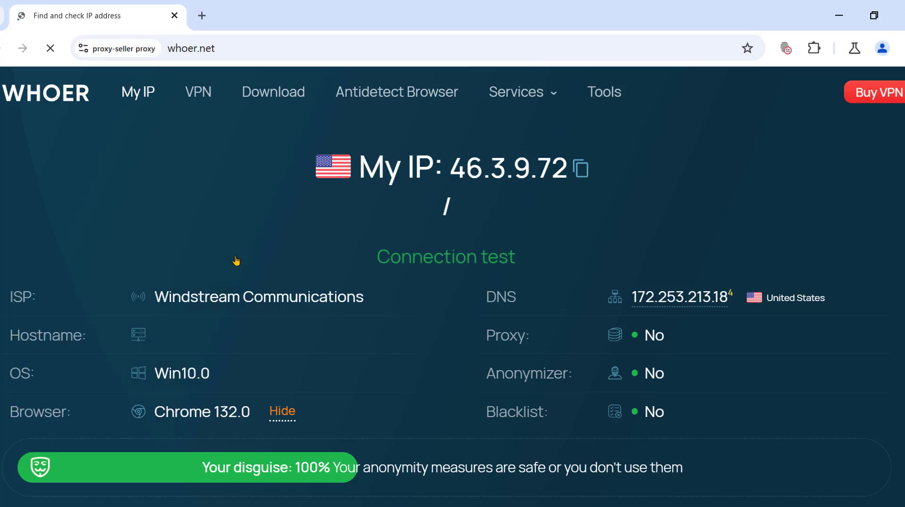
{"action": "scroll", "coordinate": [243, 257], "scroll_direction": "down", "scroll_amount": 3}
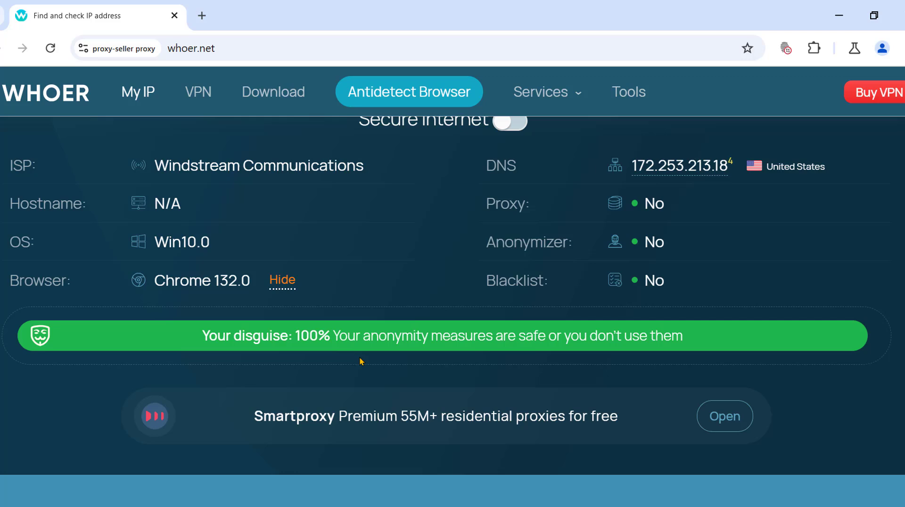
{"action": "scroll", "coordinate": [485, 375], "scroll_direction": "up", "scroll_amount": 3}
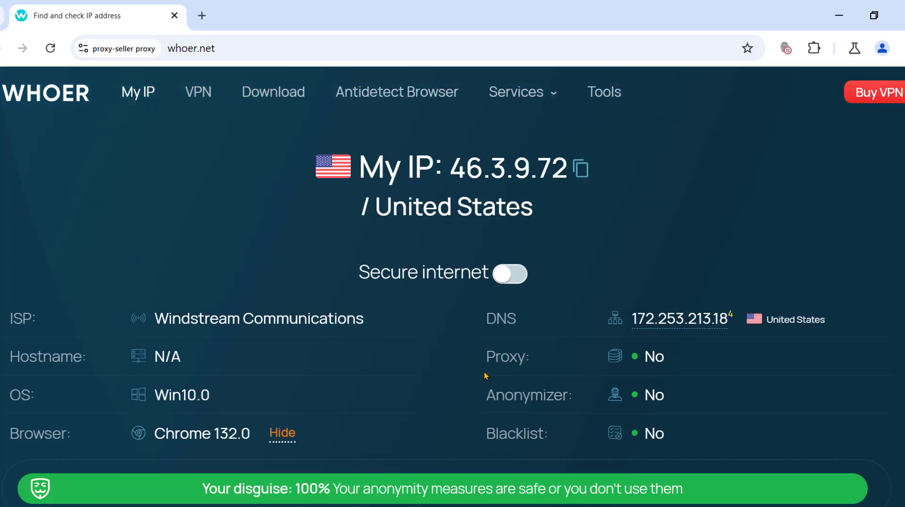
{"action": "scroll", "coordinate": [485, 372], "scroll_direction": "down", "scroll_amount": 5}
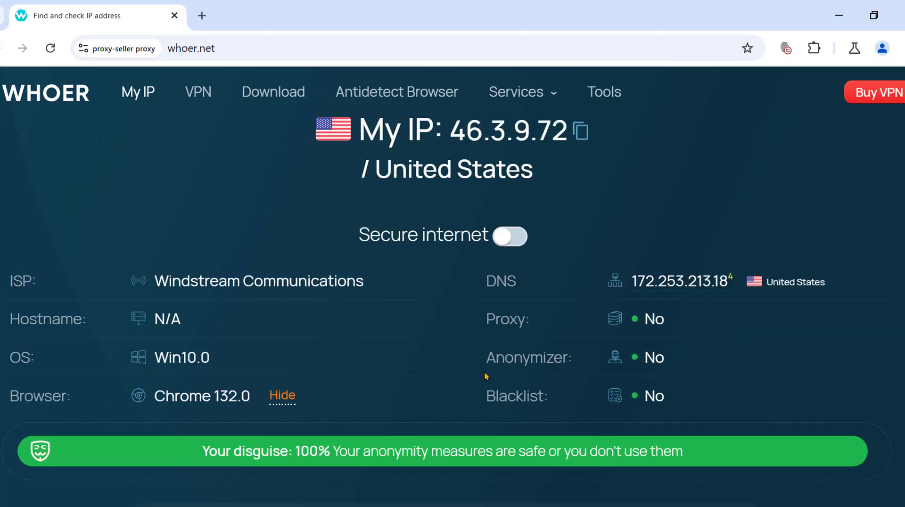
Examine the location and time details further down the whoer.net report, and recheck its IP, DNS, proxy and disguise summary
{"action": "scroll", "coordinate": [486, 375], "scroll_direction": "down", "scroll_amount": 5}
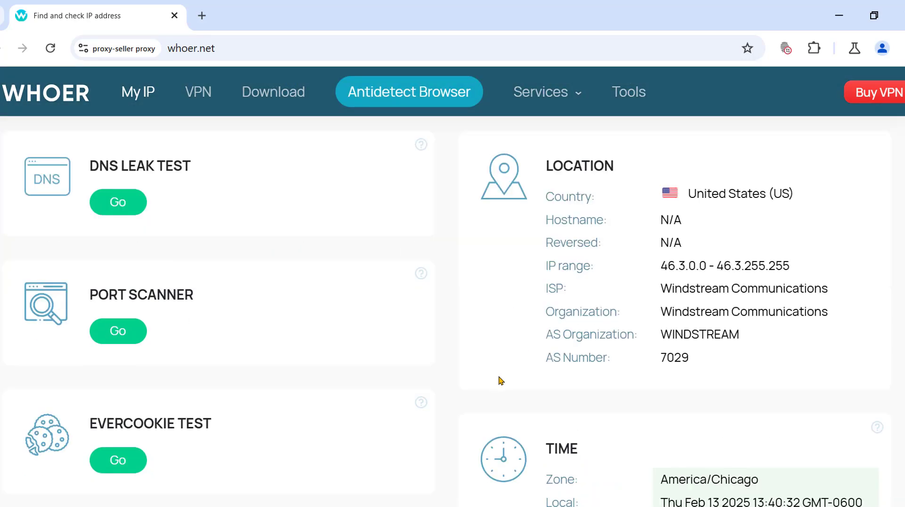
{"action": "scroll", "coordinate": [667, 351], "scroll_direction": "down", "scroll_amount": 5}
{"action": "scroll", "coordinate": [666, 350], "scroll_direction": "up", "scroll_amount": 15}
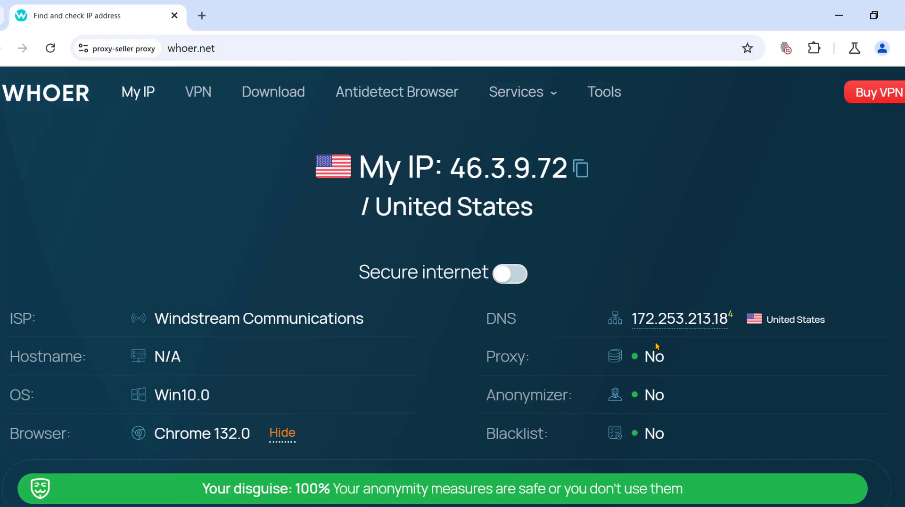
{"action": "scroll", "coordinate": [657, 346], "scroll_direction": "down", "scroll_amount": 3}
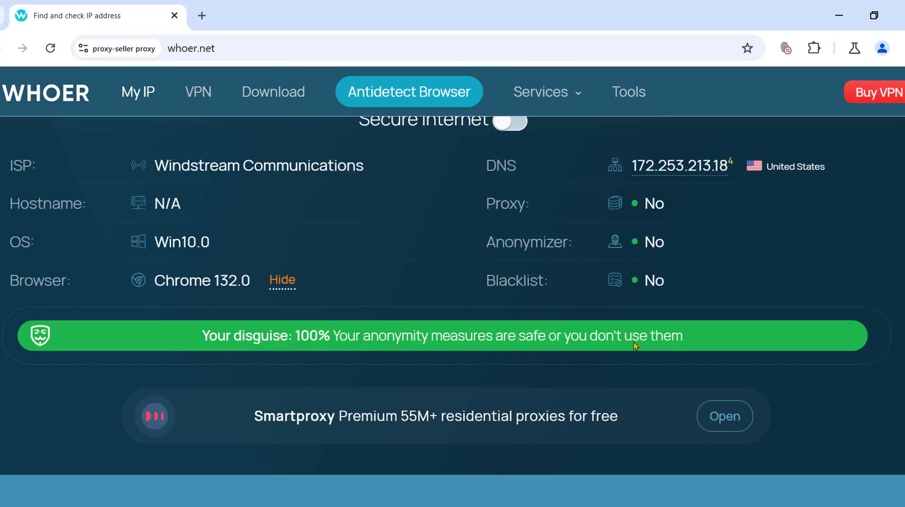
{"action": "scroll", "coordinate": [634, 343], "scroll_direction": "up", "scroll_amount": 3}
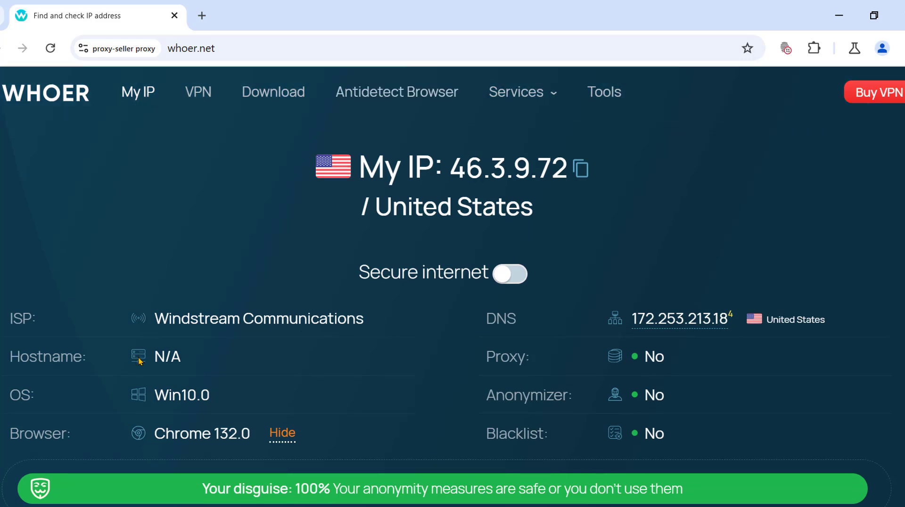
{"action": "scroll", "coordinate": [140, 360], "scroll_direction": "down", "scroll_amount": 3}
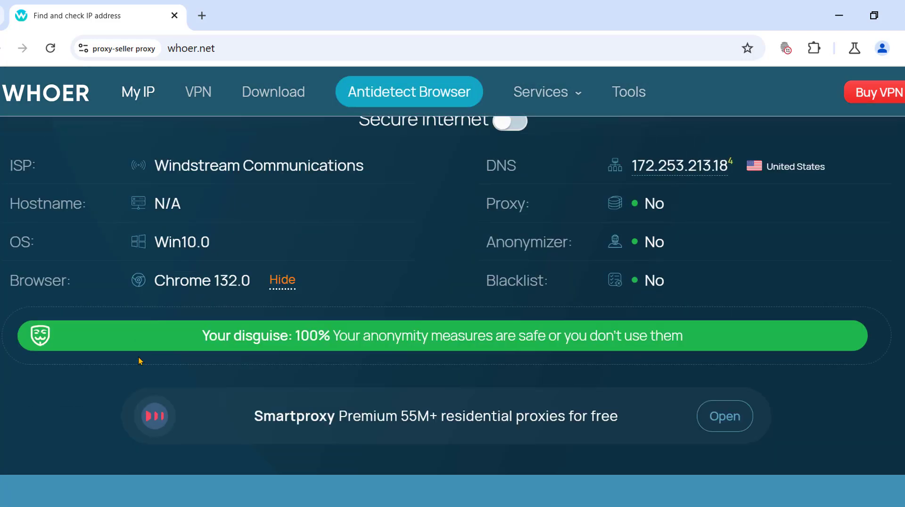
{"action": "scroll", "coordinate": [141, 358], "scroll_direction": "up", "scroll_amount": 3}
{"action": "scroll", "coordinate": [149, 340], "scroll_direction": "down", "scroll_amount": 6}
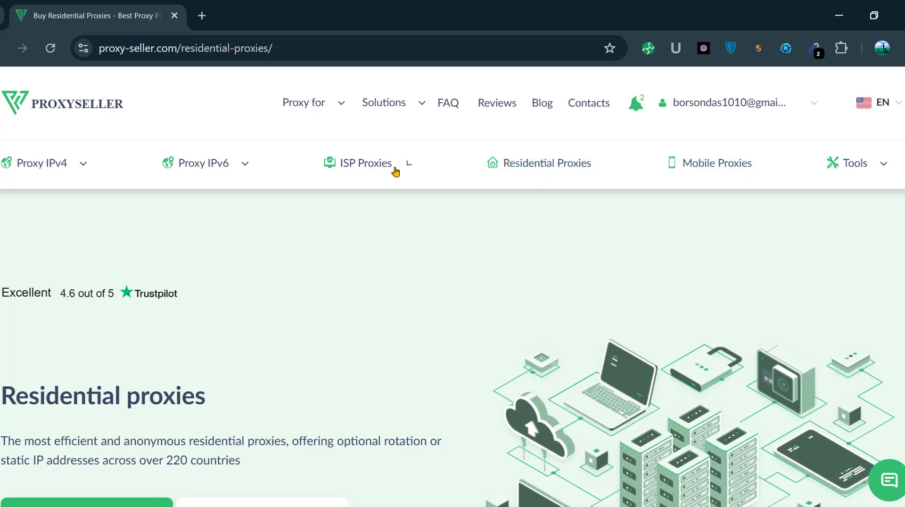
{"action": "mouse_move", "coordinate": [395, 172]}
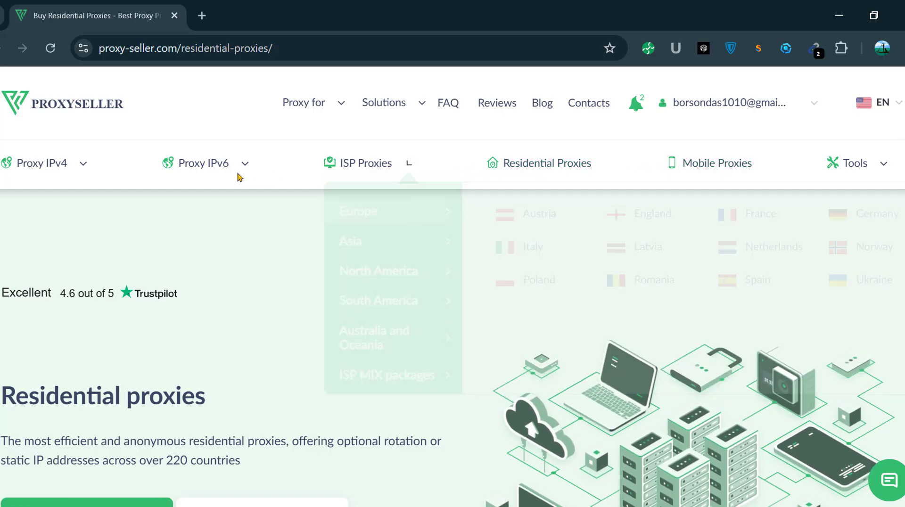
{"action": "mouse_move", "coordinate": [82, 176]}
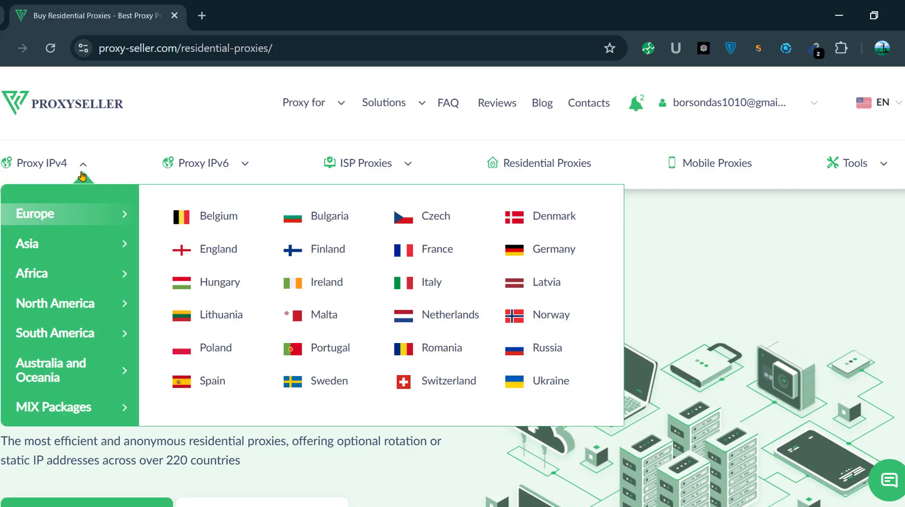